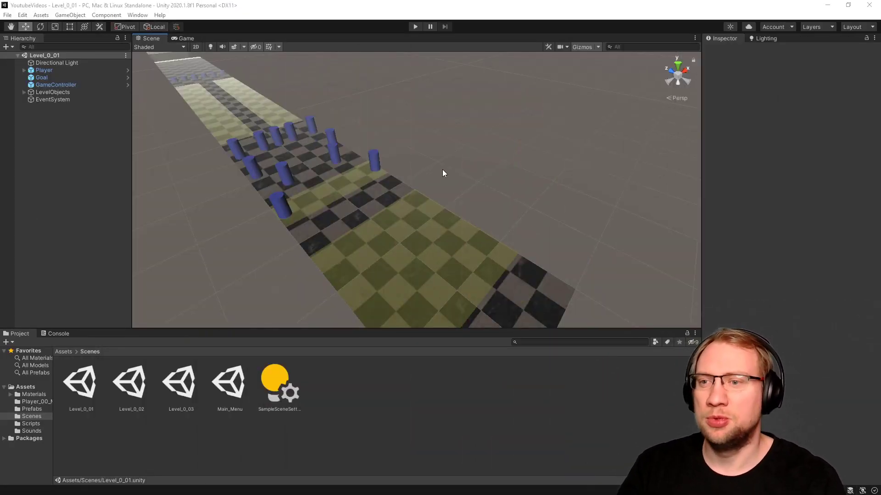
Duplicate the Level_0_01 scene asset and rename the copy Level_0_04.
right_drag(442, 173, 480, 180)
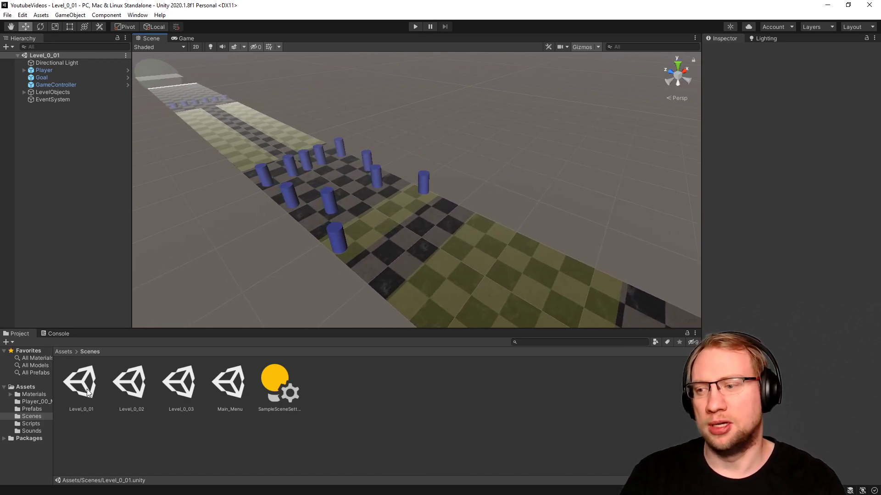
key(ctrl+d)
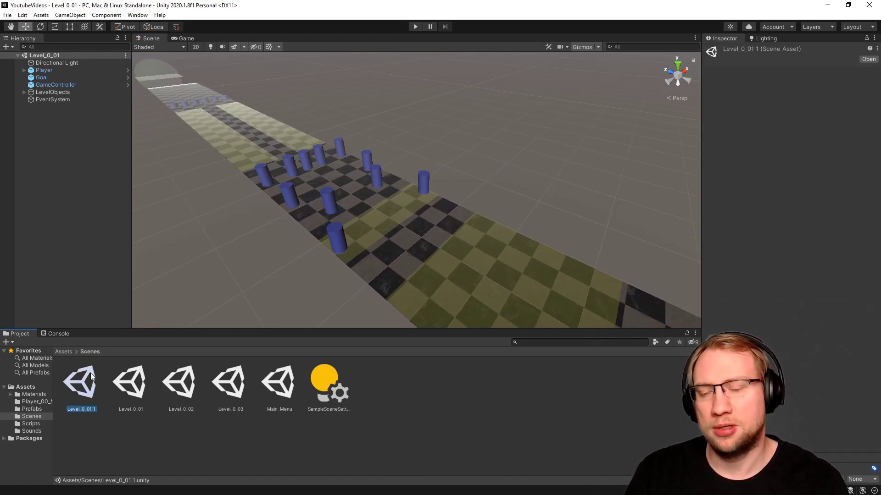
click(82, 410)
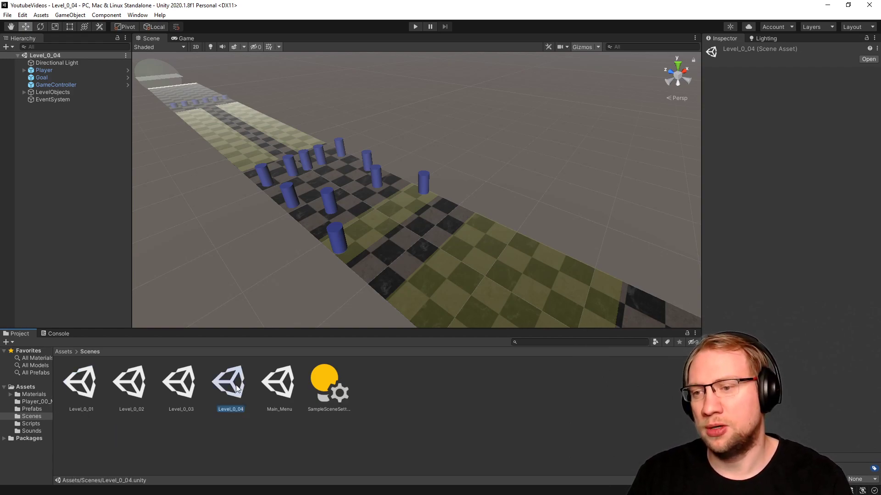
Delete most of the blue Bouncy cylinders from the checkered track.
alt+drag(284, 294, 349, 231)
click(425, 155)
key(Delete)
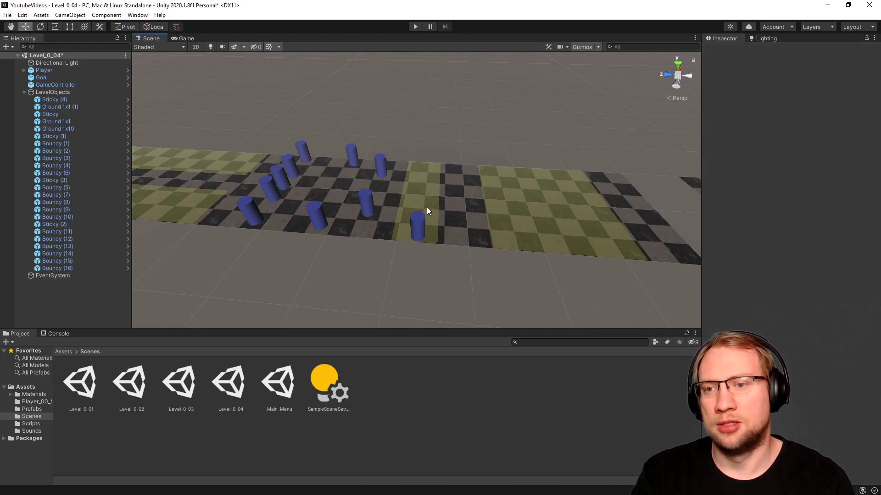
drag(393, 134, 340, 263)
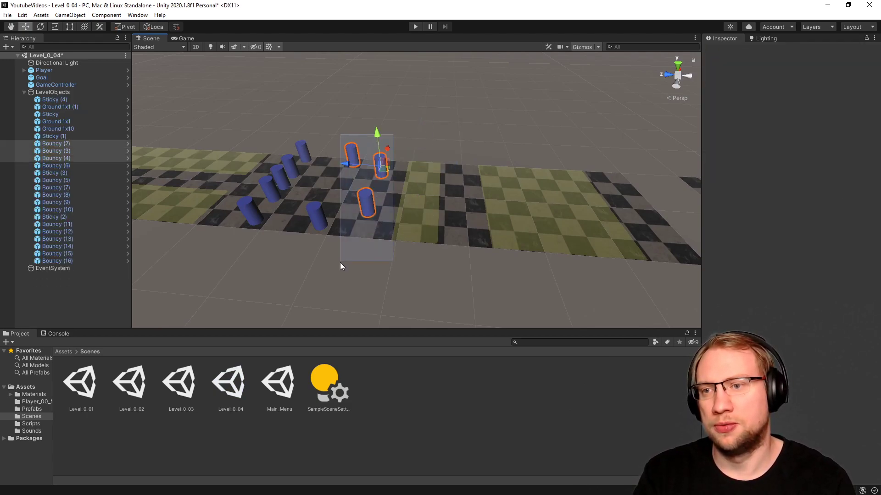
key(Delete)
click(284, 180)
key(Delete)
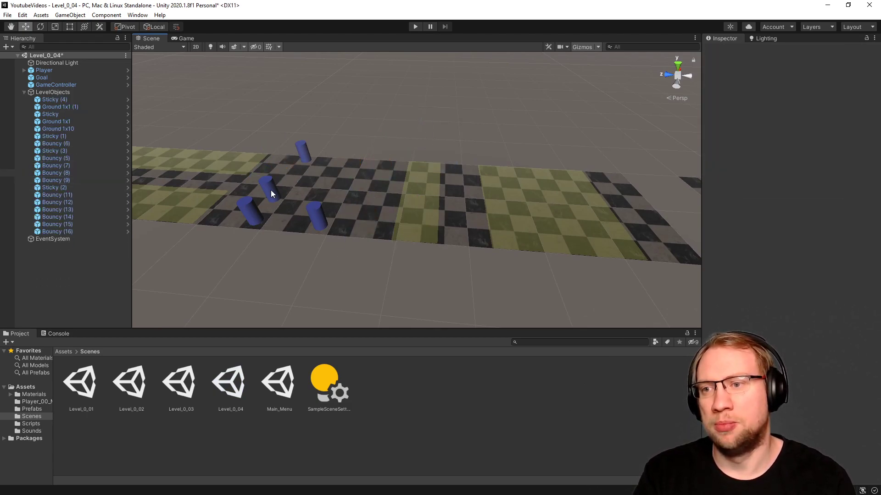
click(271, 189)
key(Delete)
click(252, 213)
key(Delete)
alt+drag(253, 213, 226, 141)
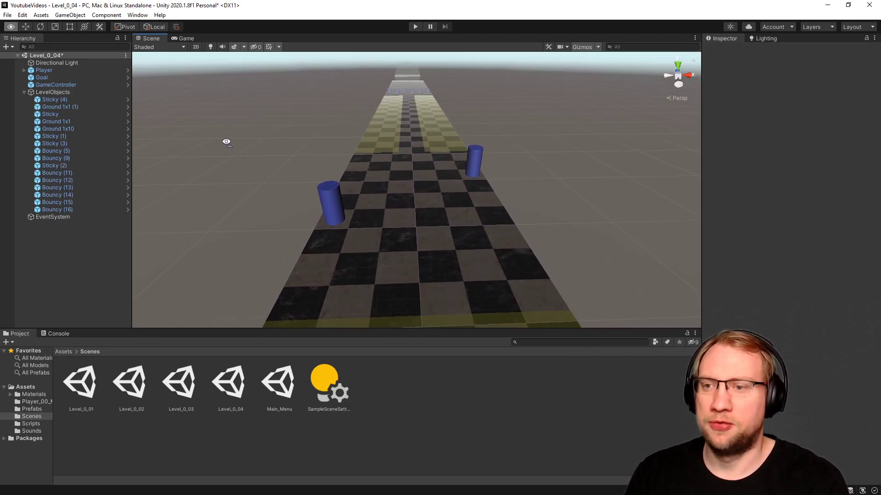
Test-slide the Bouncy (5) cylinder across the road, then deselect it.
click(326, 208)
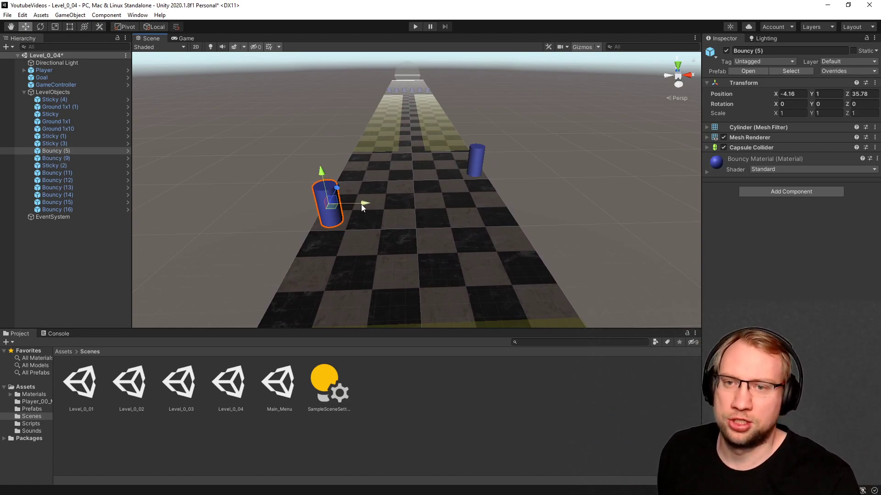
mouse_move(361, 205)
mouse_down()
mouse_move(537, 213)
mouse_move(361, 208)
mouse_move(533, 198)
mouse_move(360, 194)
mouse_up()
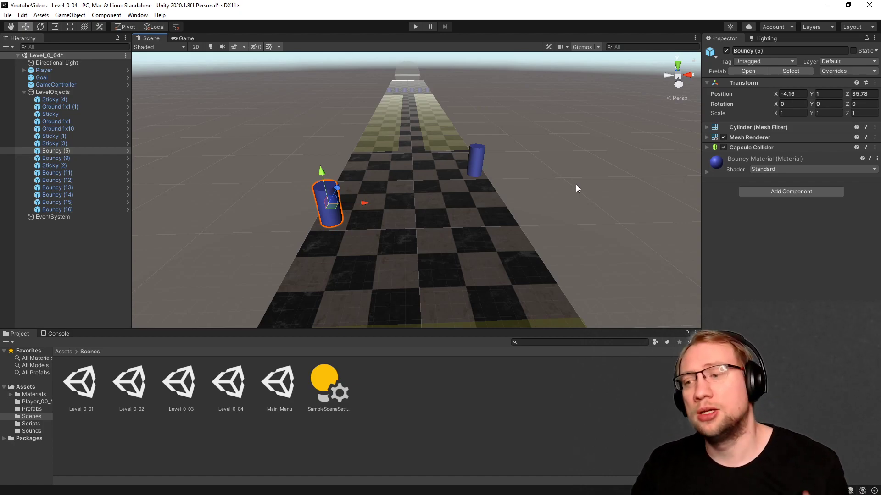
click(492, 381)
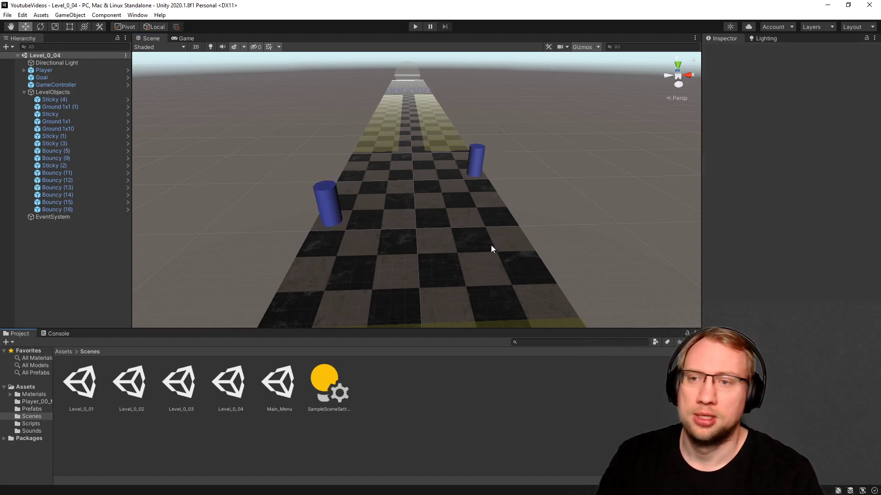
Test-stretch the Bouncy (11)–(16) cylinder row, revert it, and reselect Bouncy (5).
right_drag(491, 249, 539, 197)
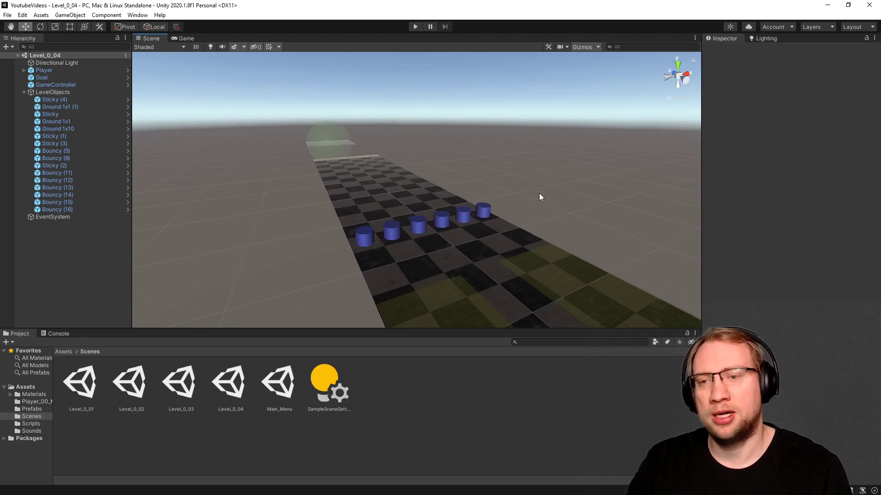
drag(537, 171, 306, 291)
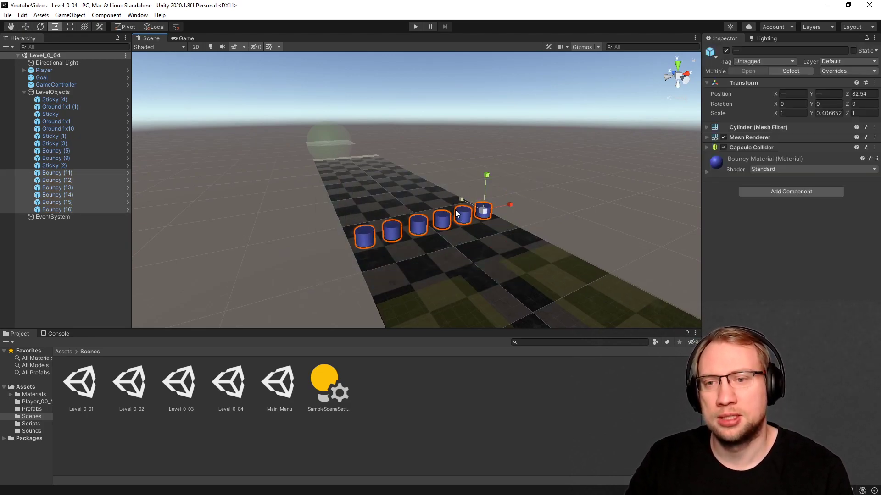
mouse_move(484, 176)
mouse_down()
mouse_move(498, 85)
mouse_move(491, 200)
mouse_move(502, 92)
mouse_move(494, 185)
mouse_up()
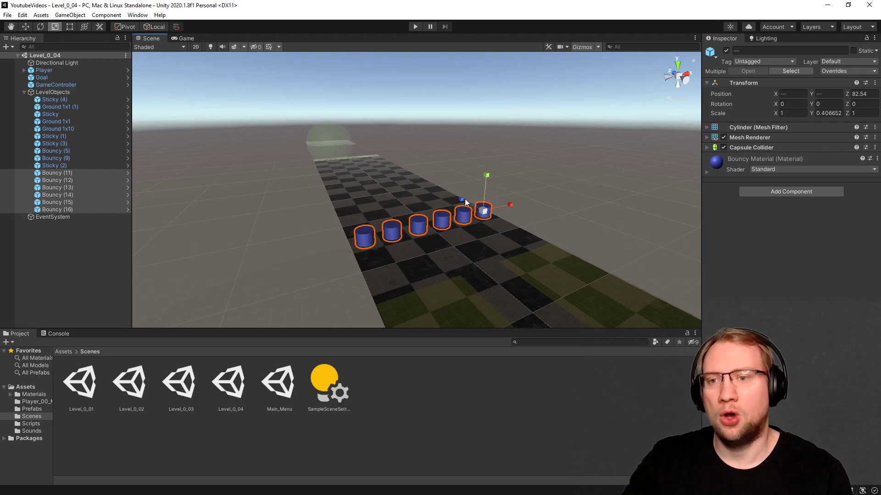
key(ctrl+s)
click(459, 136)
right_drag(459, 137, 504, 159)
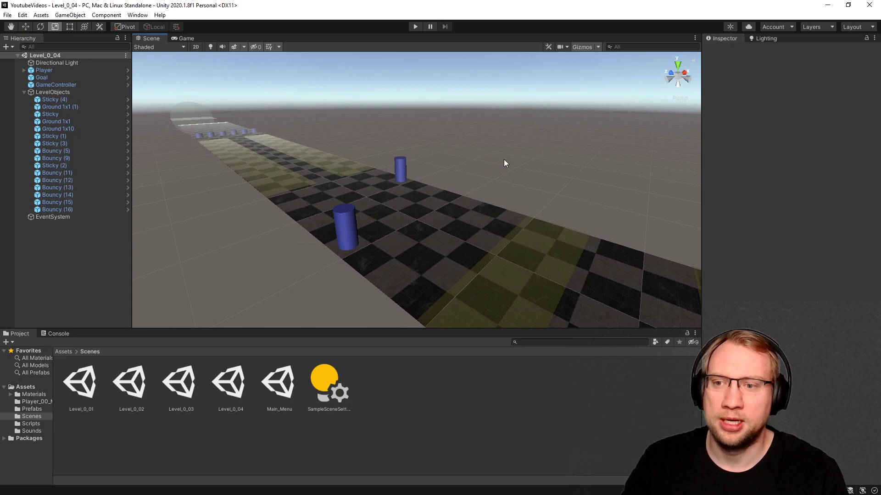
click(345, 227)
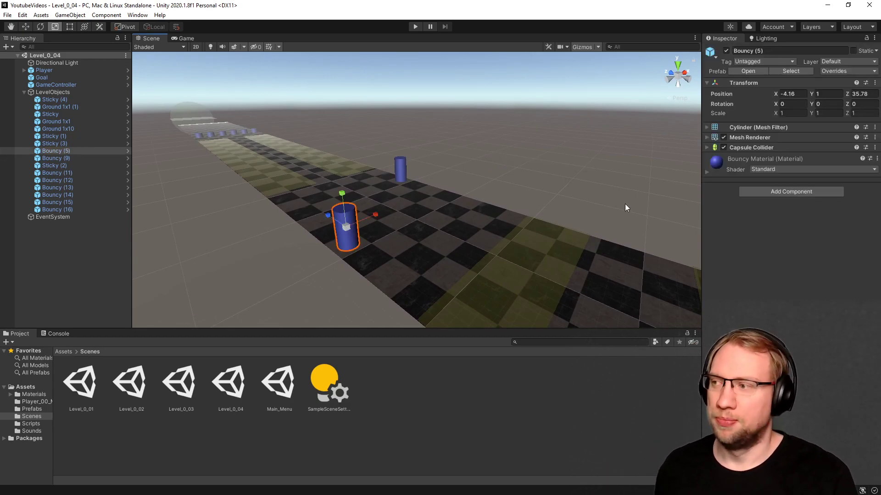
Search the component list for 'ani', then dismiss it without adding anything.
click(757, 191)
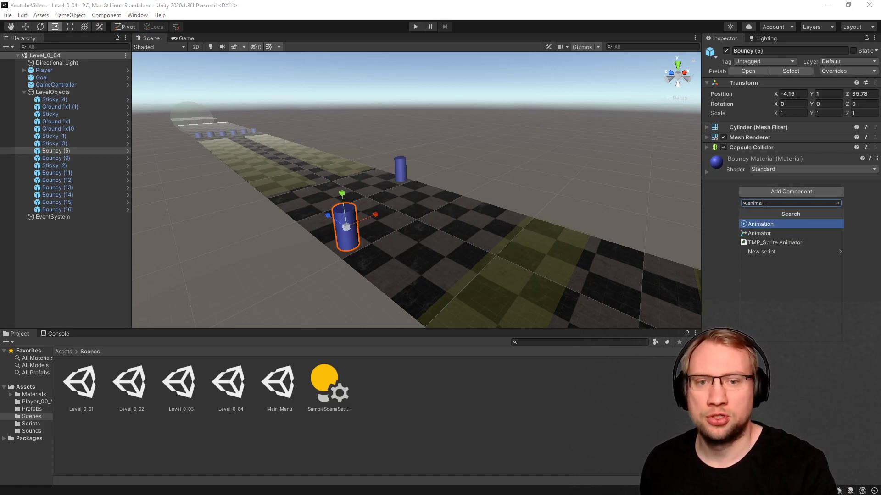
key(BackSpace)
text(ani)
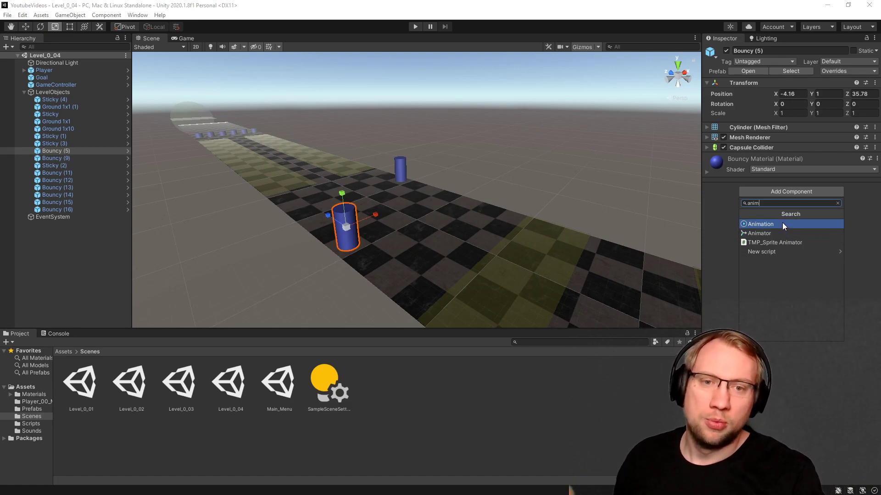
click(766, 411)
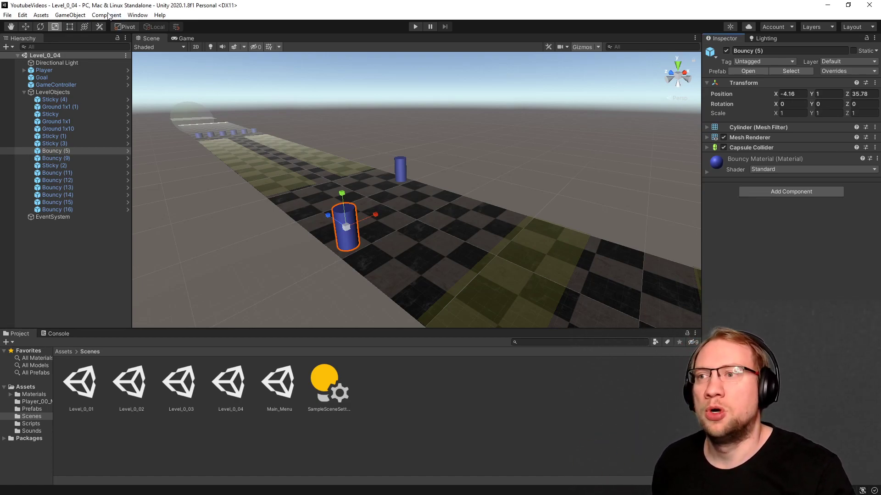
Open Window > Animation > Animation and dock it beside the Console tab.
click(138, 15)
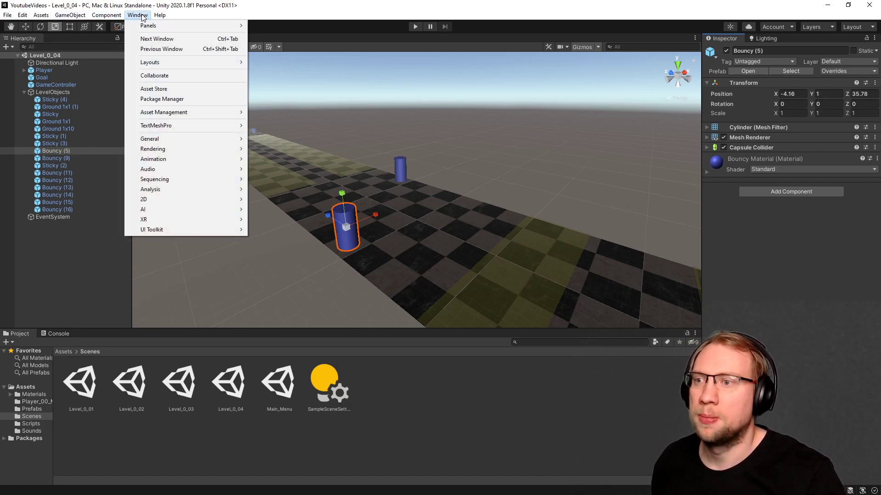
mouse_move(168, 159)
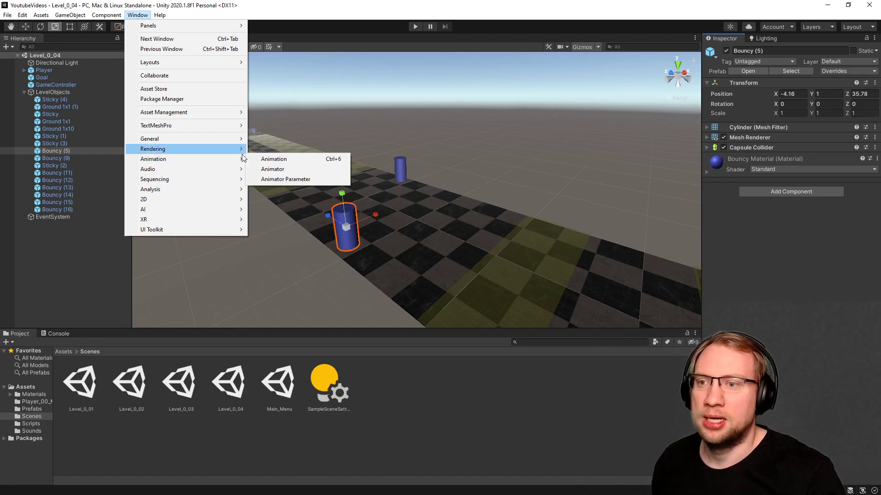
click(296, 159)
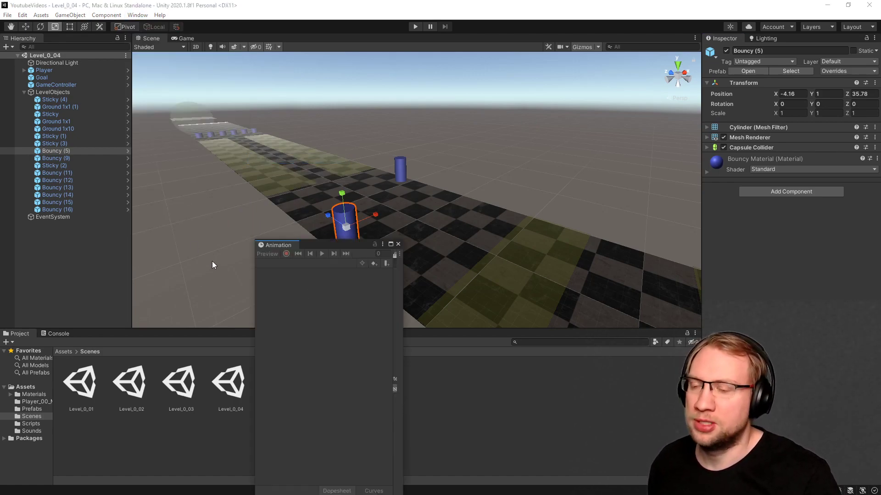
drag(276, 246, 106, 334)
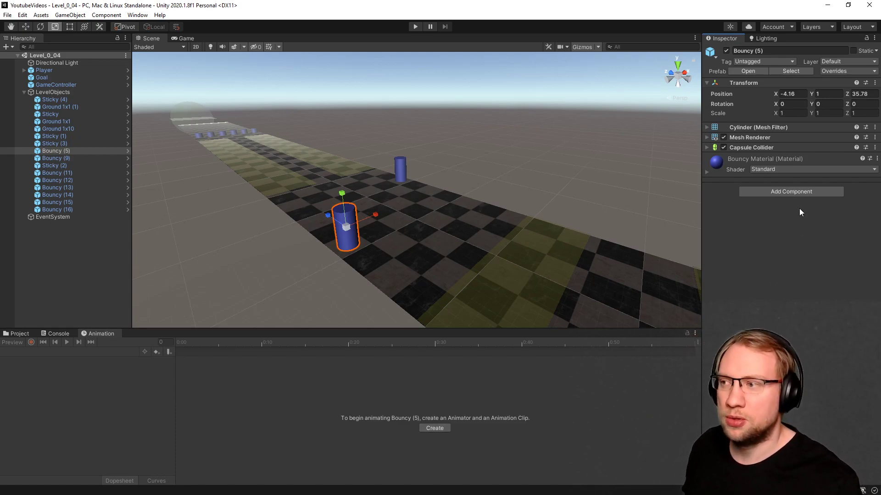
Add an Animation component to the Bouncy (5) cylinder from the component list.
click(798, 190)
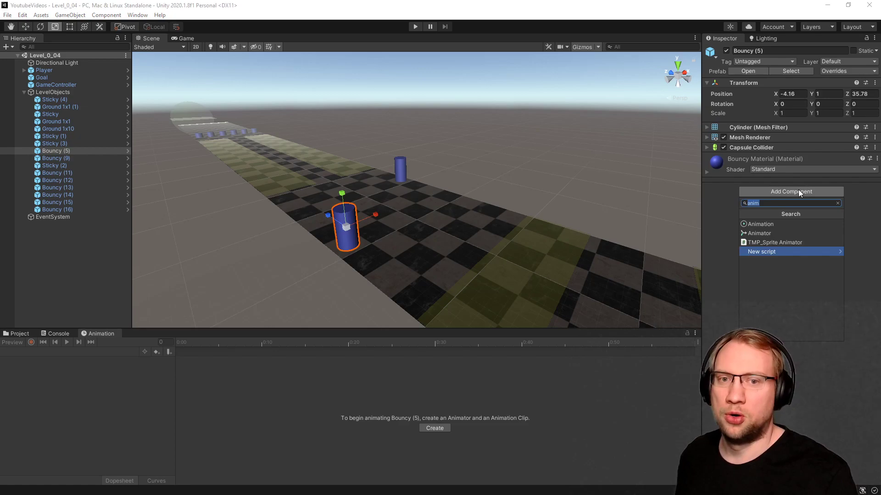
click(760, 224)
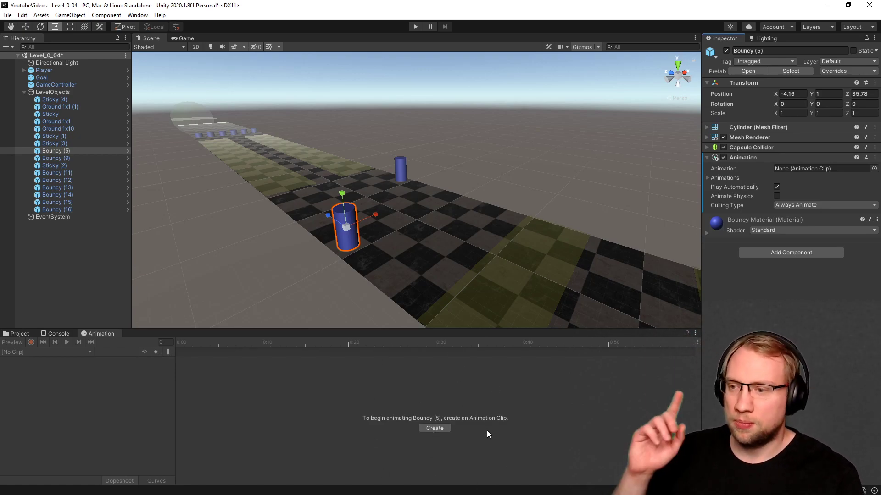
alt+drag(480, 188, 504, 241)
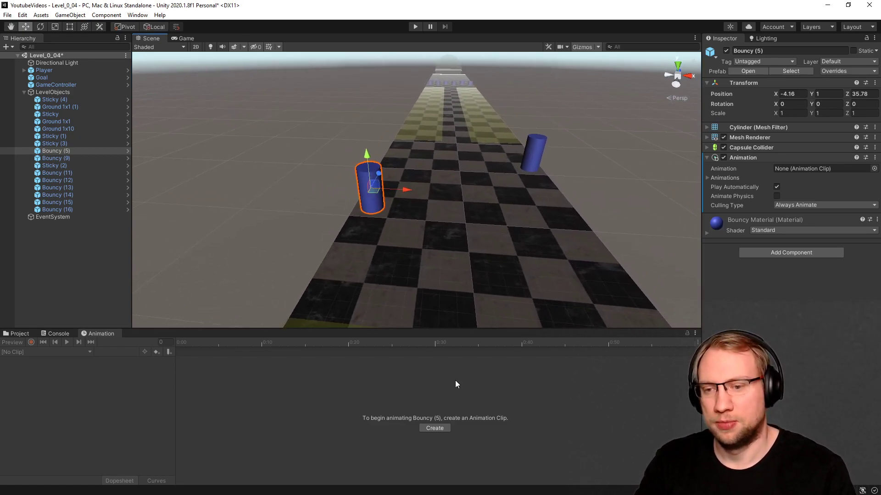
Create an Animation folder under Assets and save the new clip there as Bouncy001.
click(434, 428)
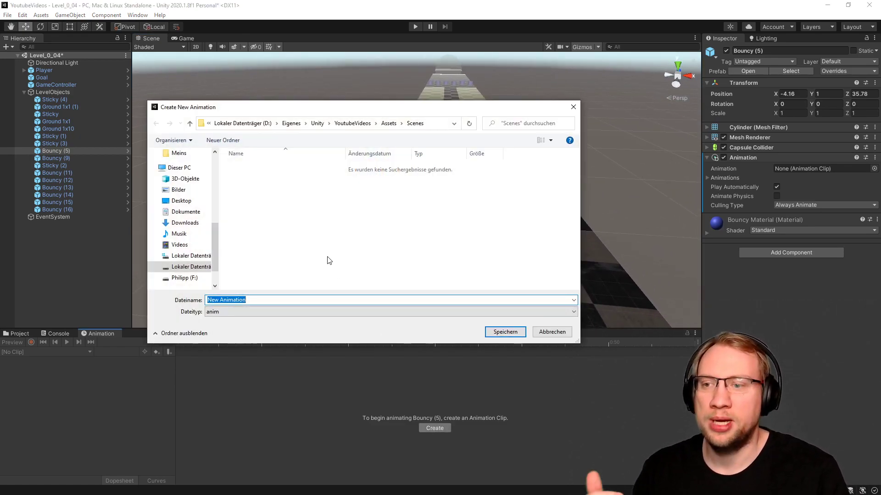
click(388, 124)
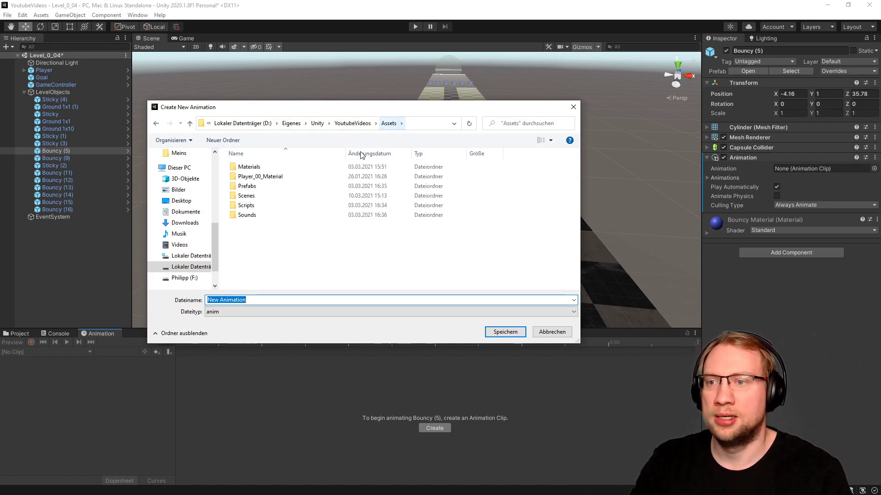
right_click(251, 239)
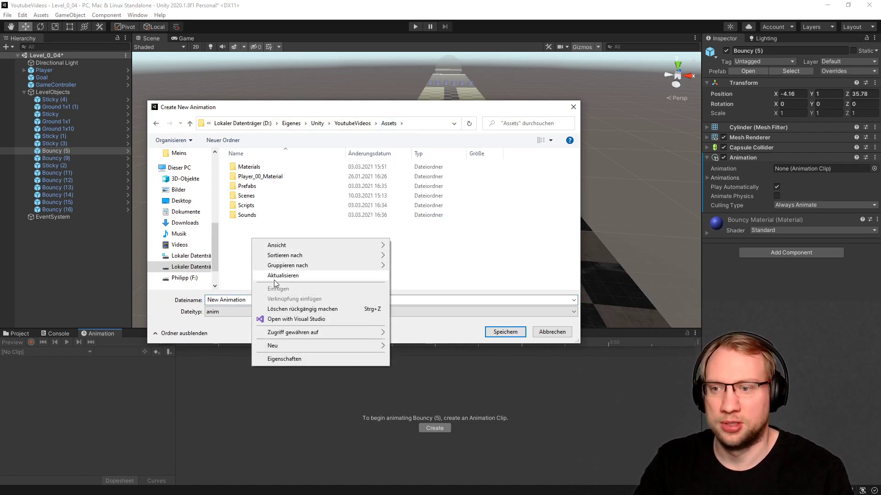
mouse_move(283, 347)
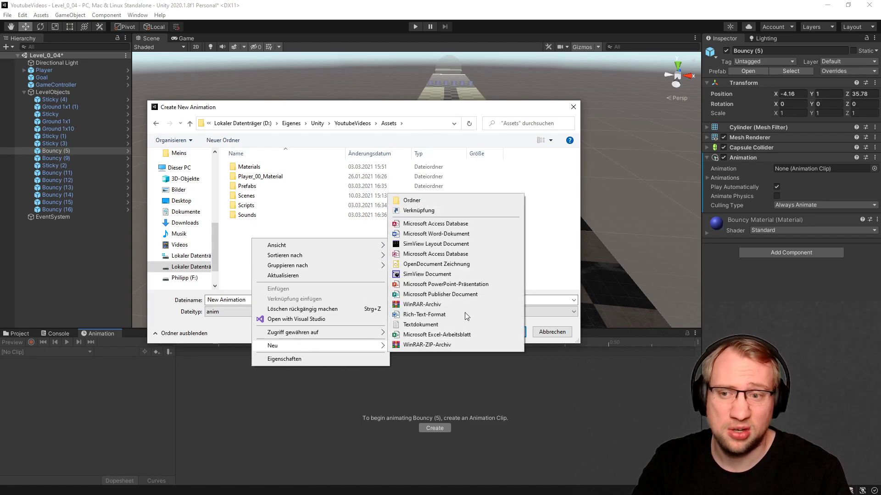
click(429, 201)
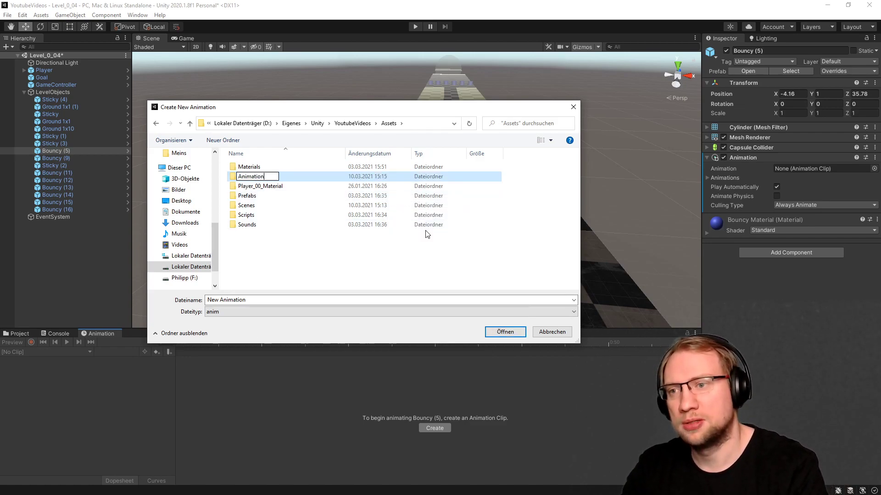
key(Return)
double_click(295, 167)
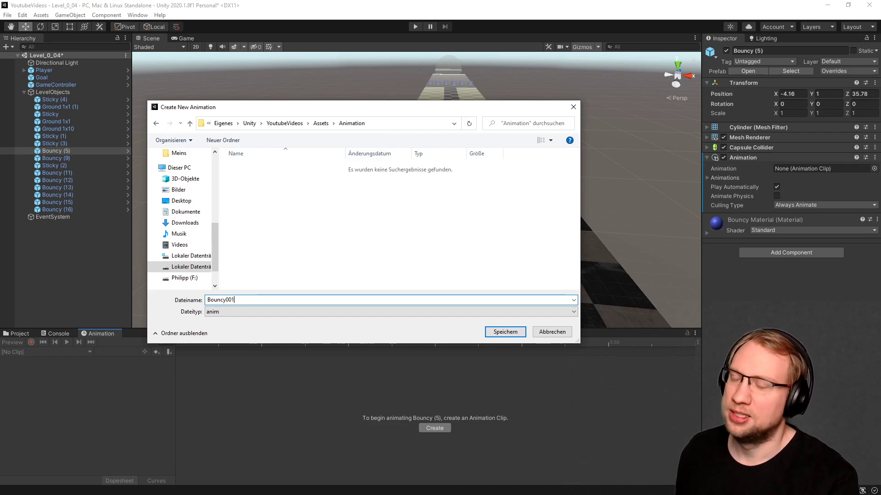
key(Return)
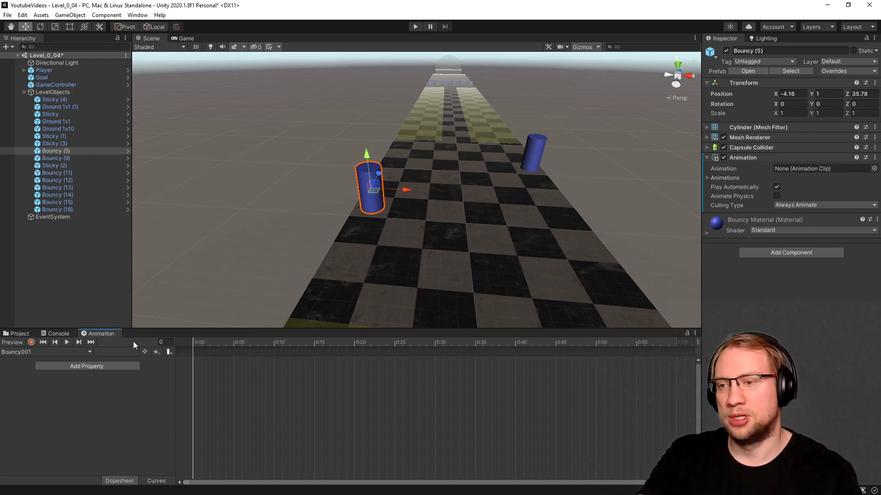
drag(204, 343, 167, 330)
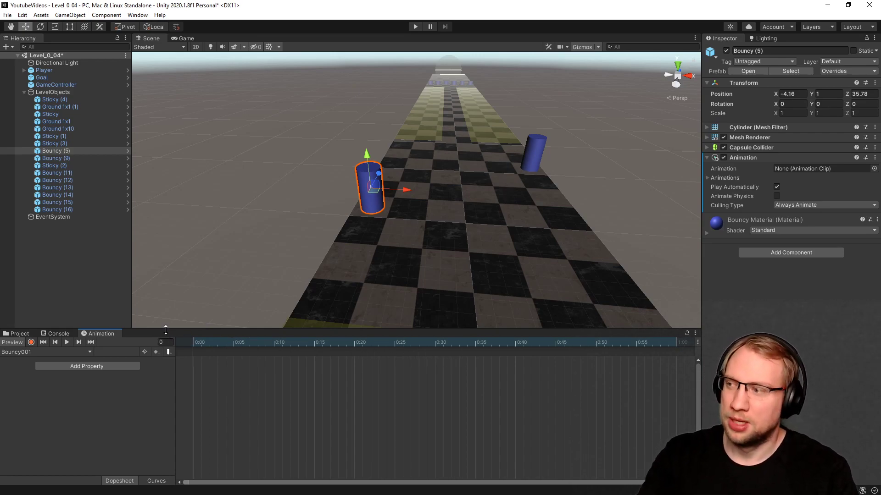
click(695, 333)
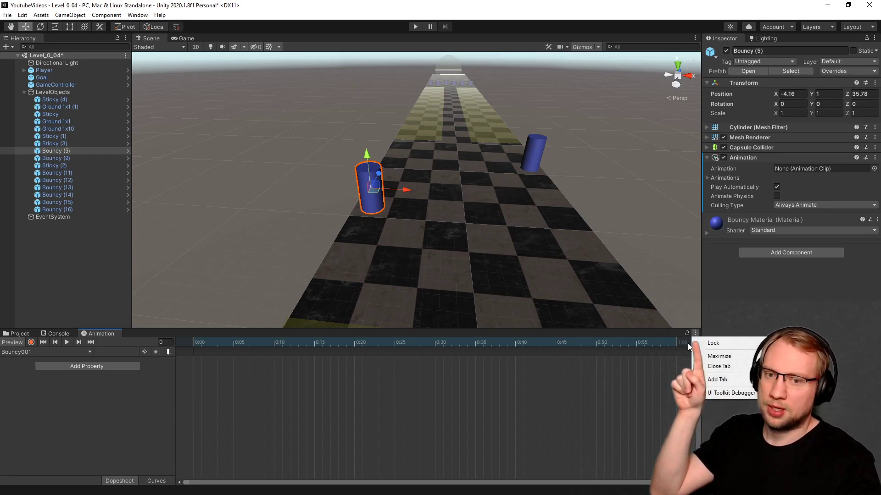
click(687, 346)
click(697, 343)
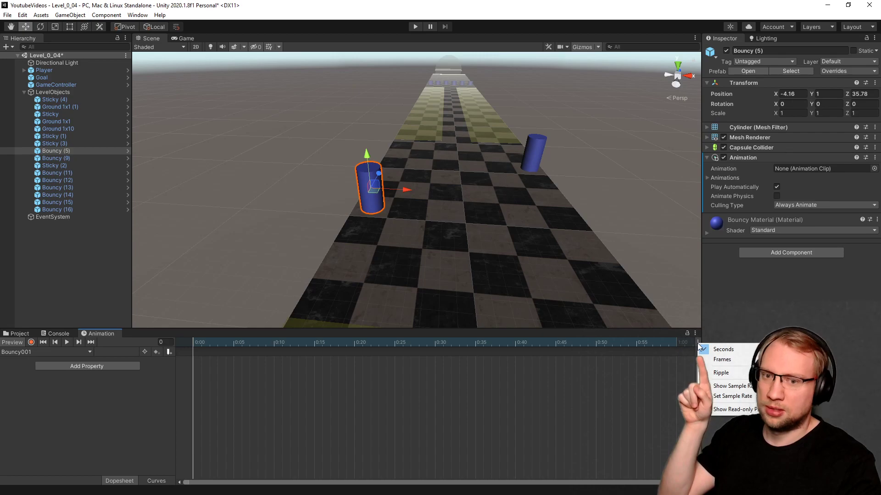
click(739, 361)
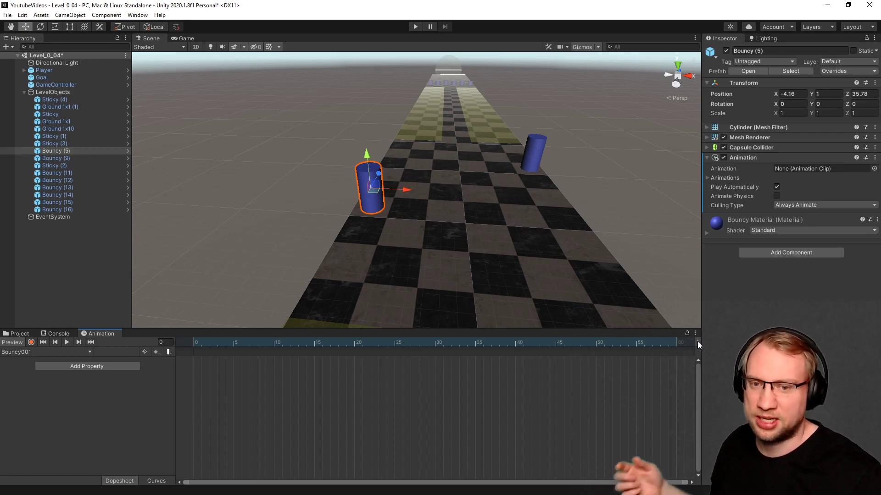
click(698, 342)
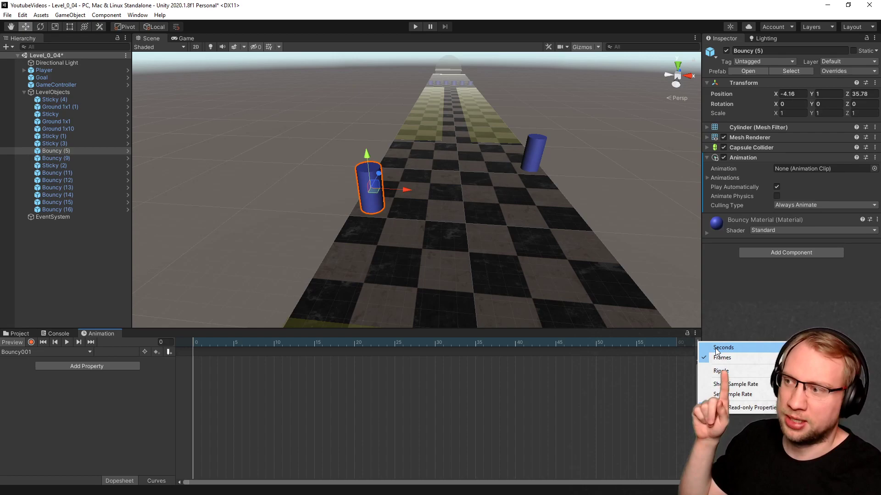
click(715, 350)
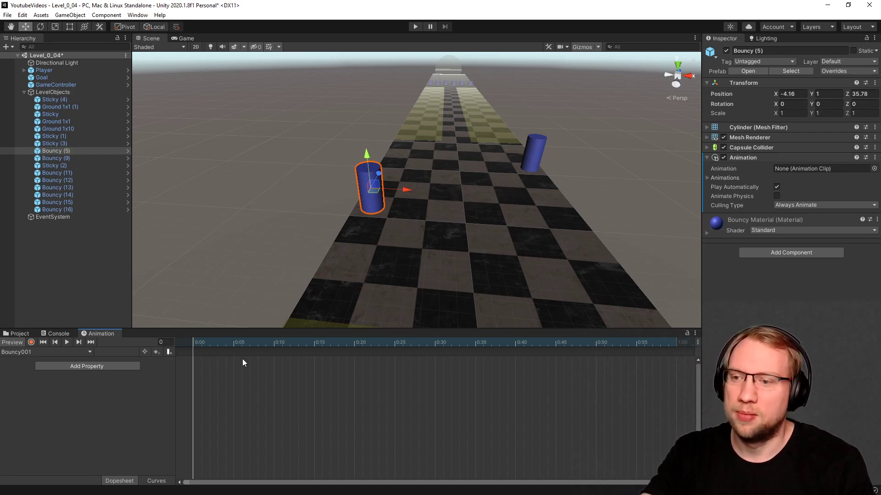
drag(208, 342, 185, 338)
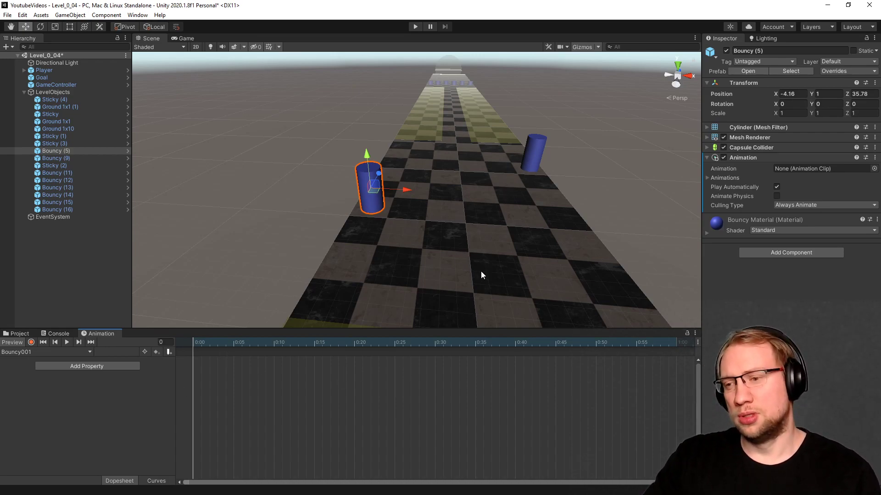
click(111, 368)
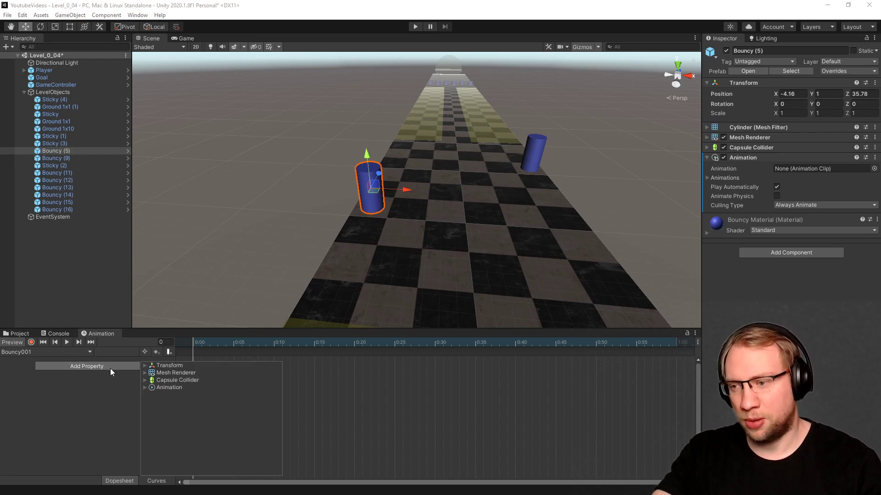
drag(198, 345, 434, 347)
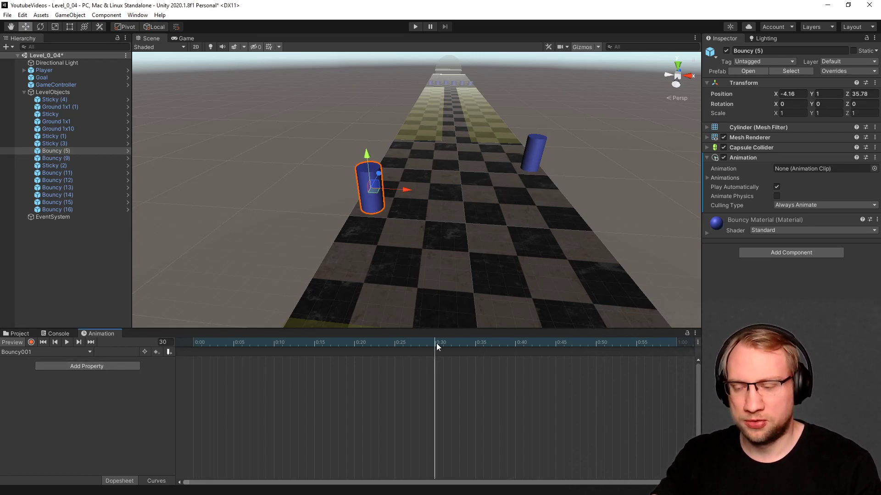
click(107, 367)
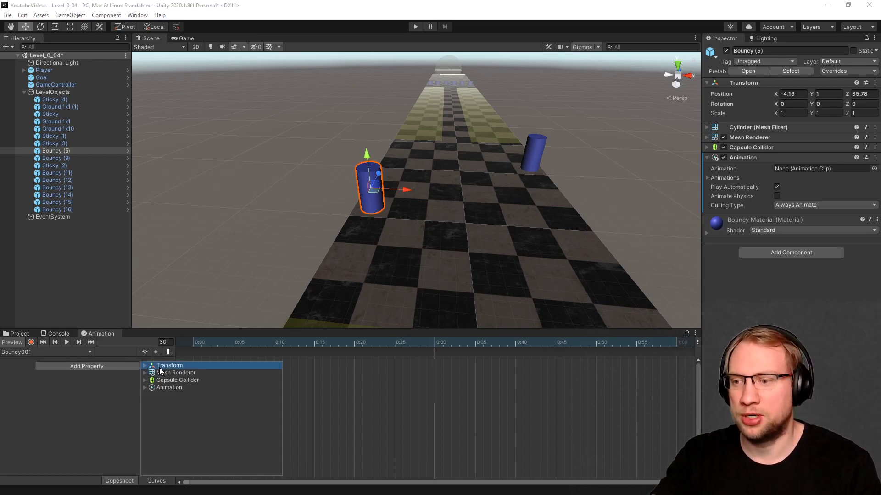
click(144, 364)
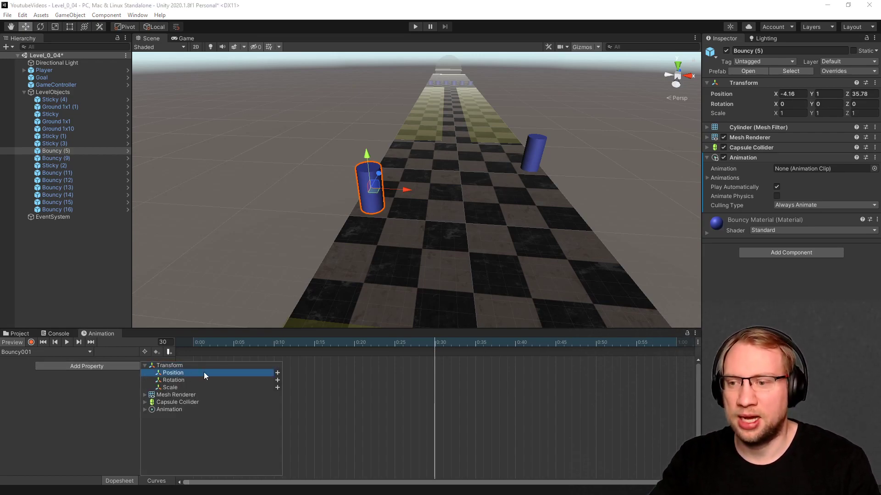
click(277, 373)
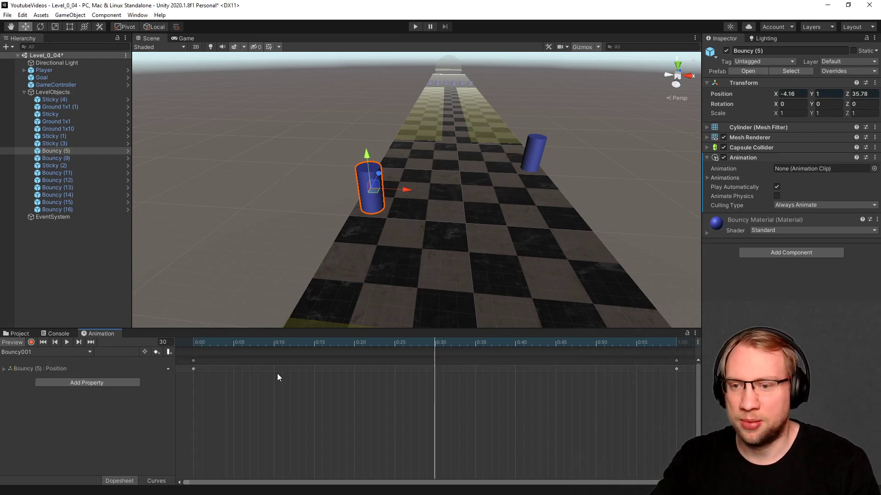
click(42, 369)
right_click(42, 369)
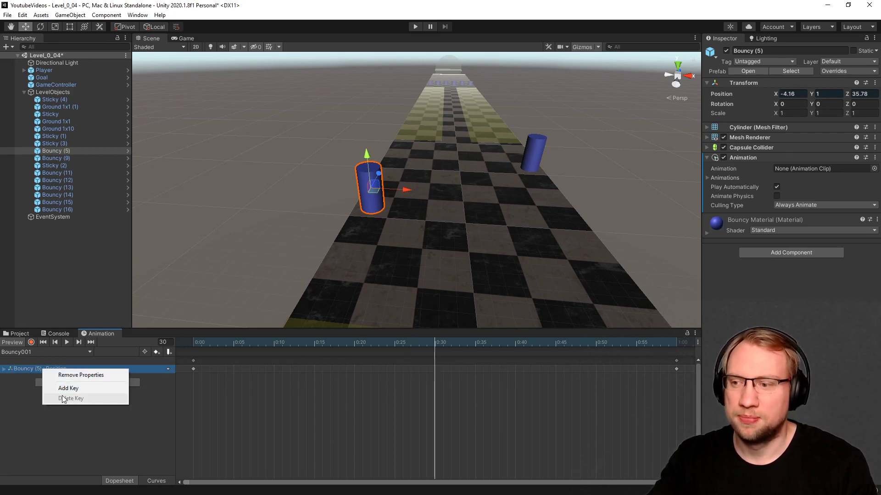
click(72, 376)
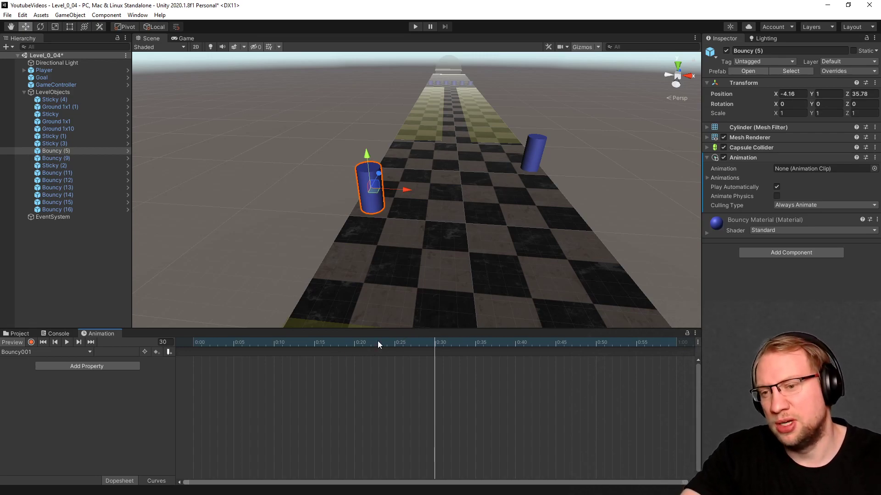
drag(376, 346, 184, 333)
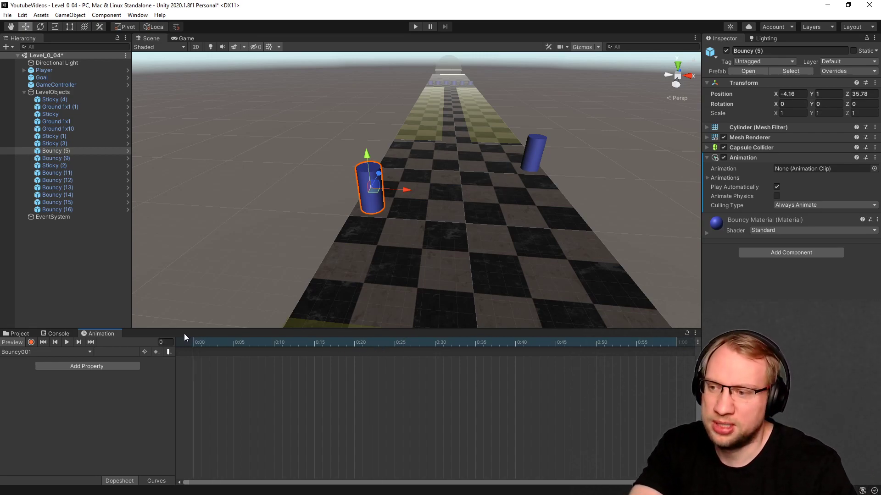
drag(284, 343, 175, 344)
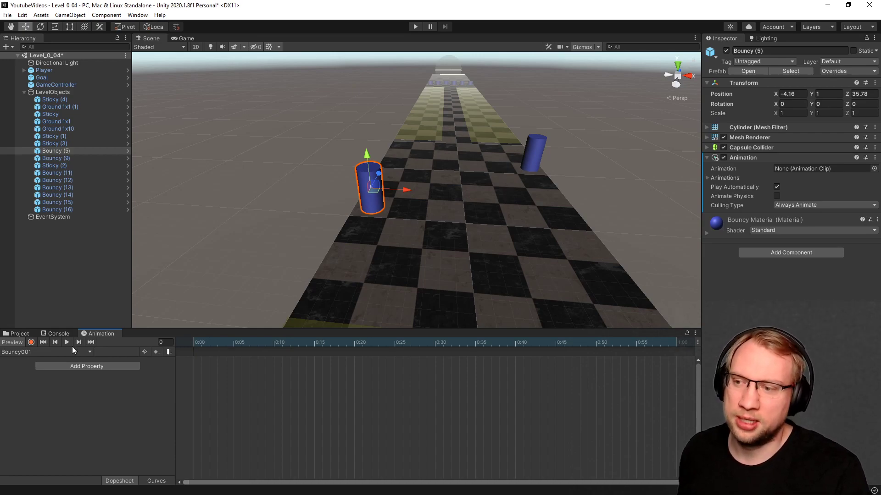
Turn on recording and key the cylinder moved right to X 4.23 at frame 90.
click(31, 343)
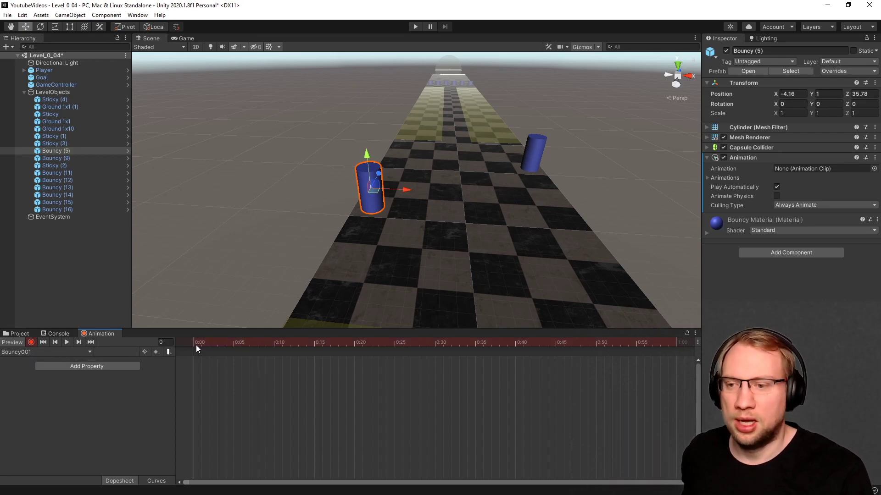
drag(197, 343, 676, 345)
scroll(592, 403, down, 5)
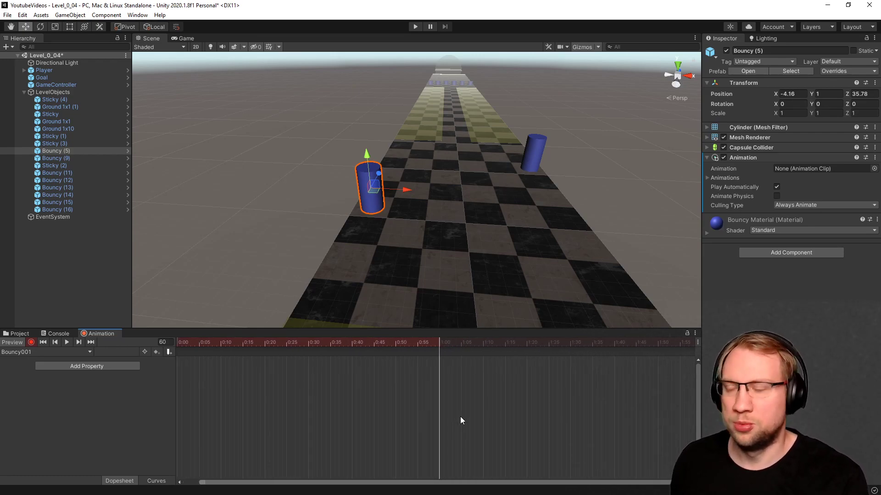
scroll(461, 421, down, 3)
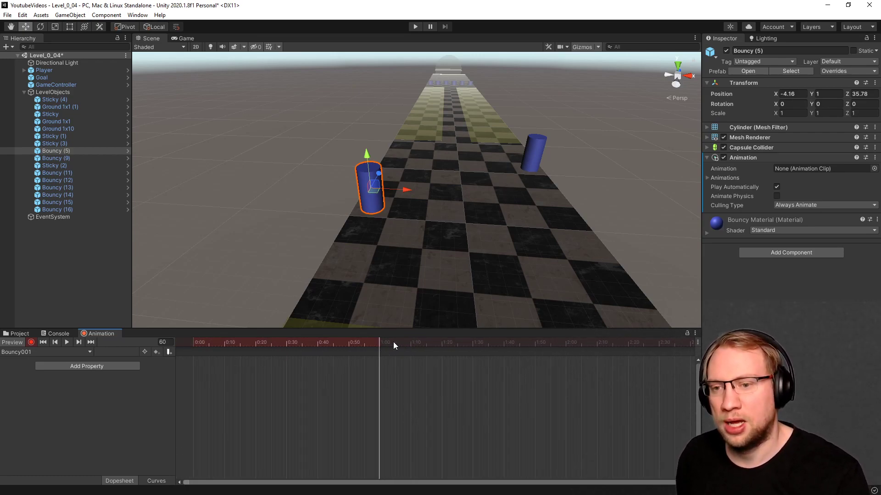
drag(392, 342, 535, 348)
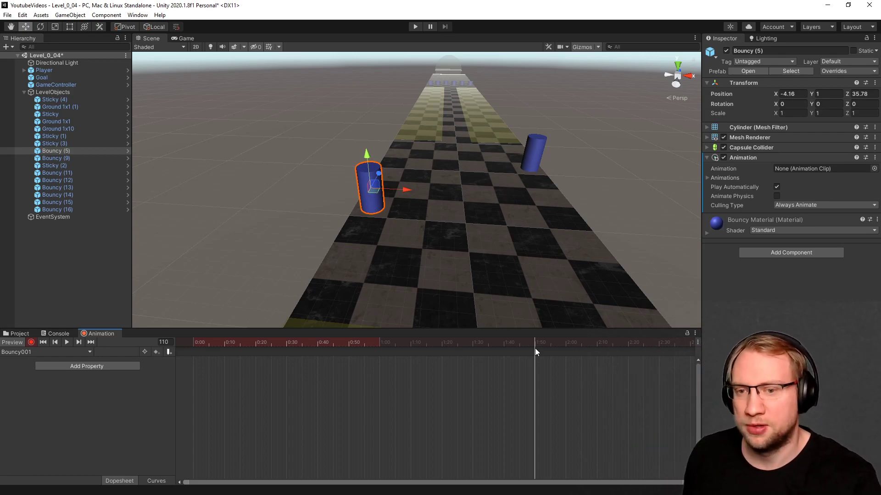
click(472, 345)
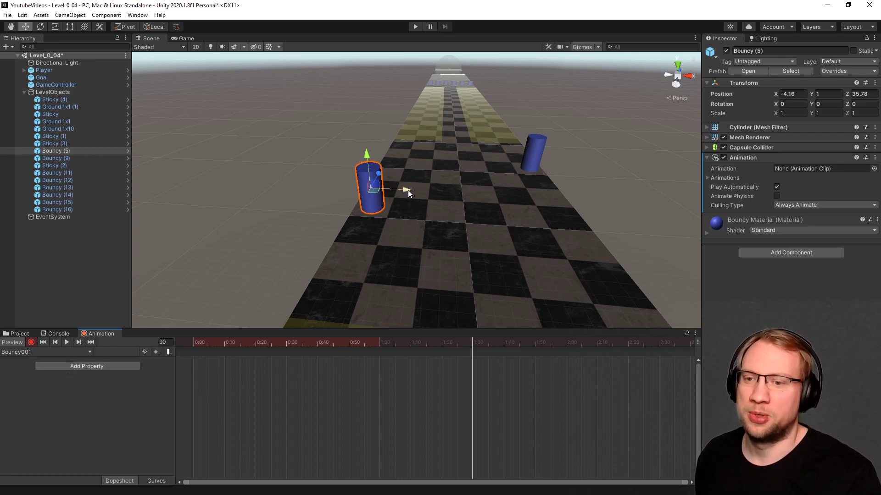
drag(408, 190, 591, 203)
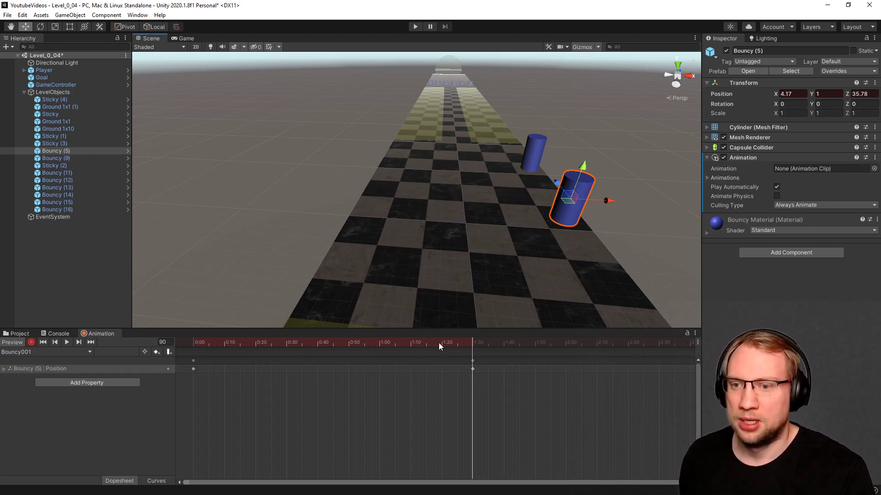
Add a trial midpoint key at frame 32, then delete the 0:30 keyframe.
drag(439, 342, 292, 344)
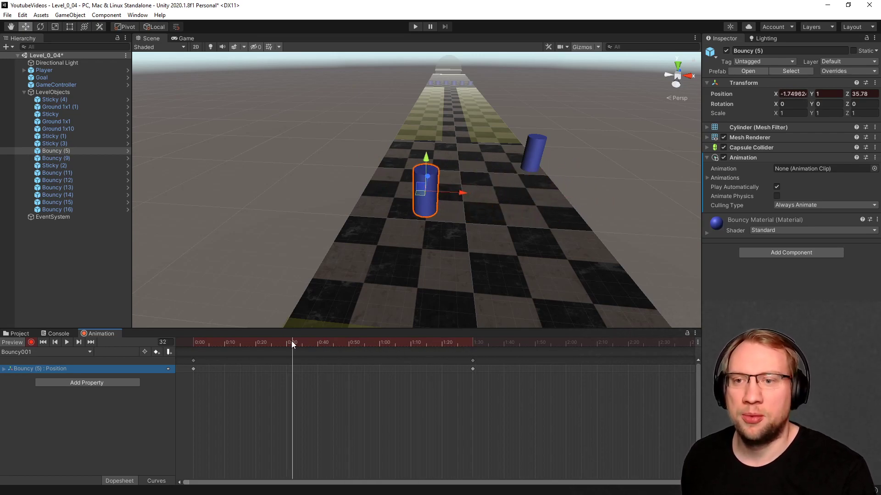
drag(429, 197, 466, 143)
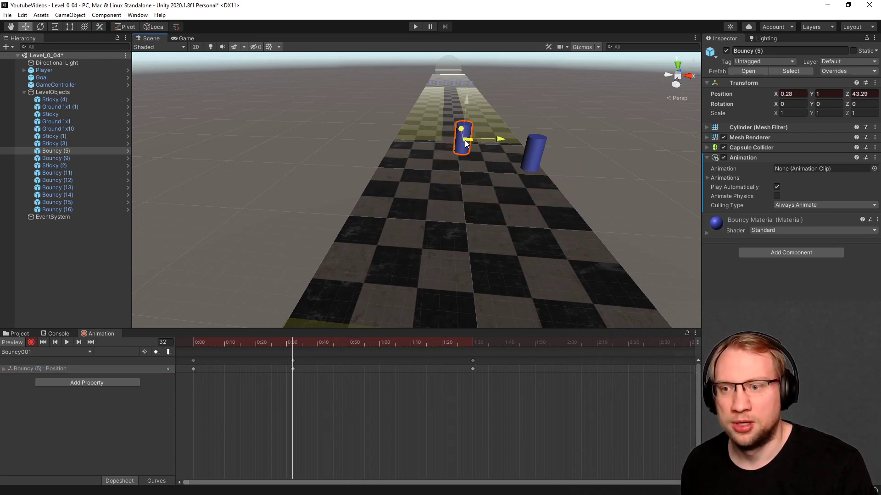
drag(301, 337, 246, 346)
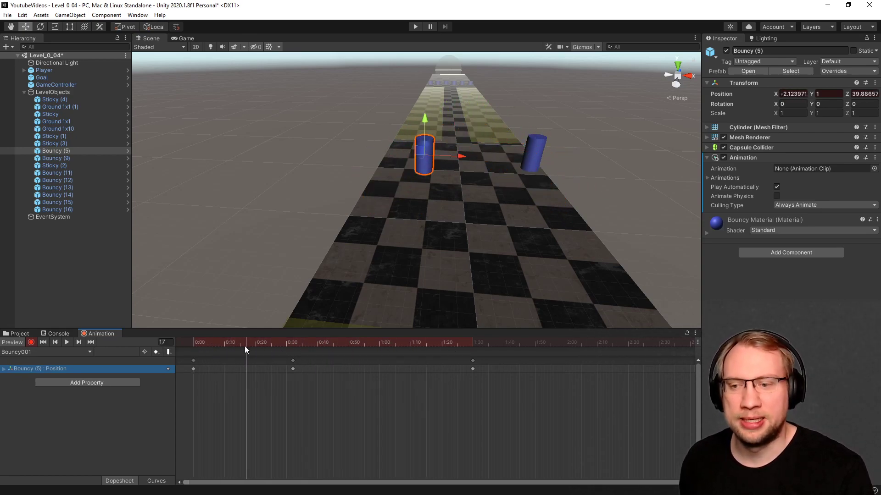
click(293, 369)
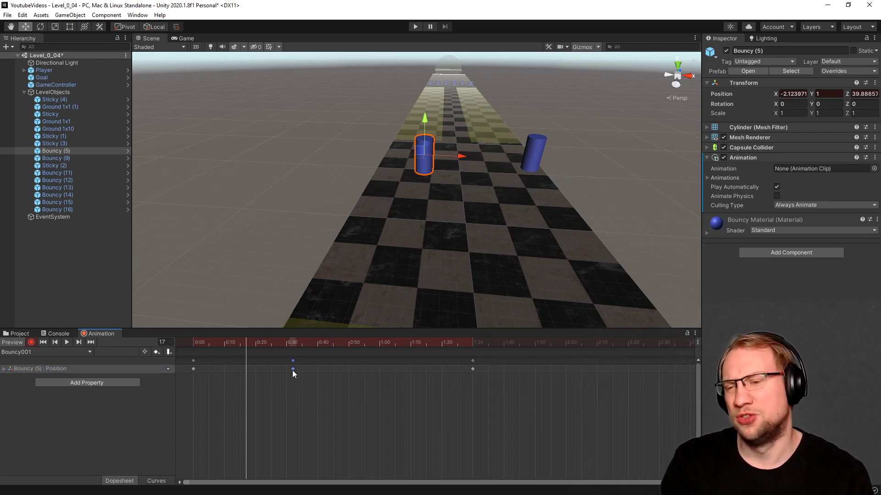
key(Delete)
drag(292, 343, 184, 342)
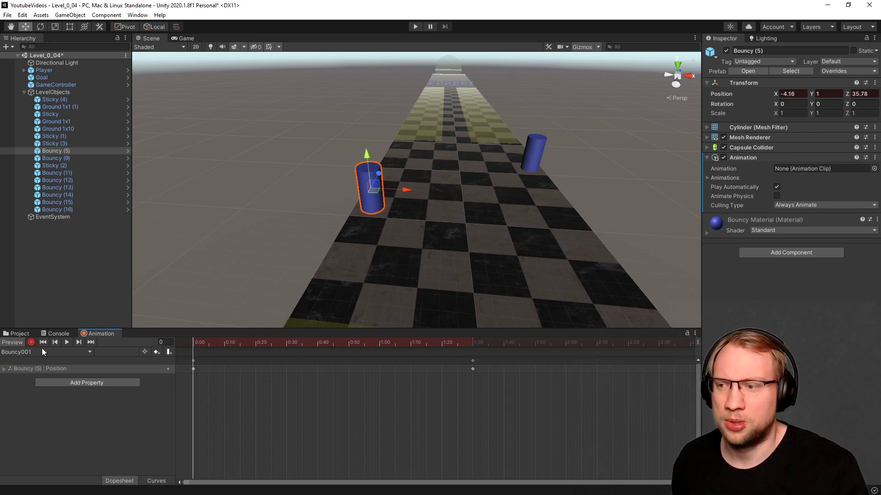
Turn off recording and pick Bouncy001 as the Animation component's clip.
click(31, 342)
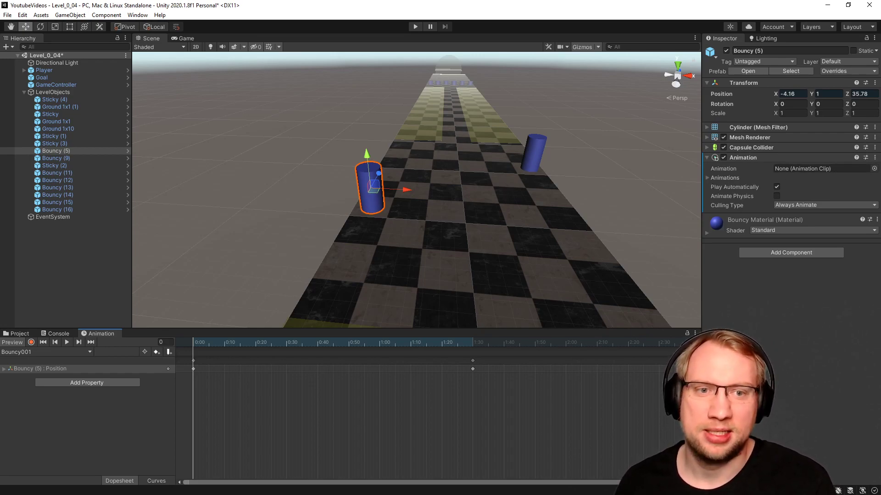
click(874, 169)
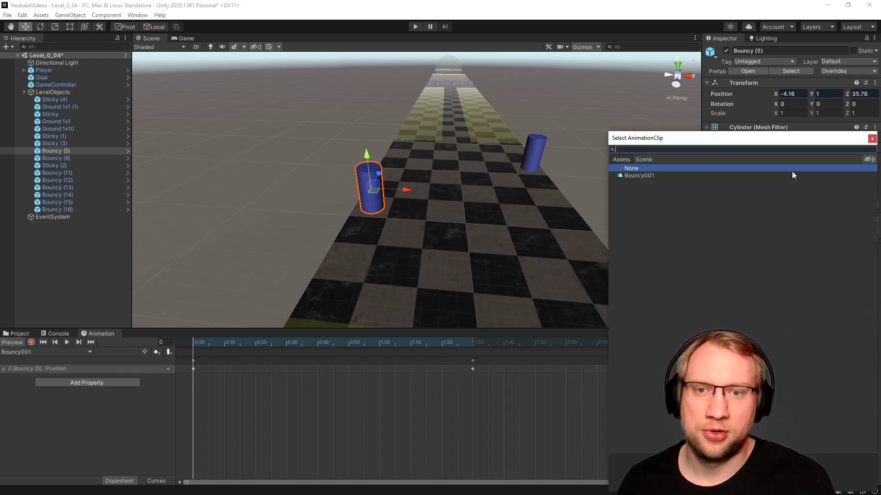
double_click(638, 176)
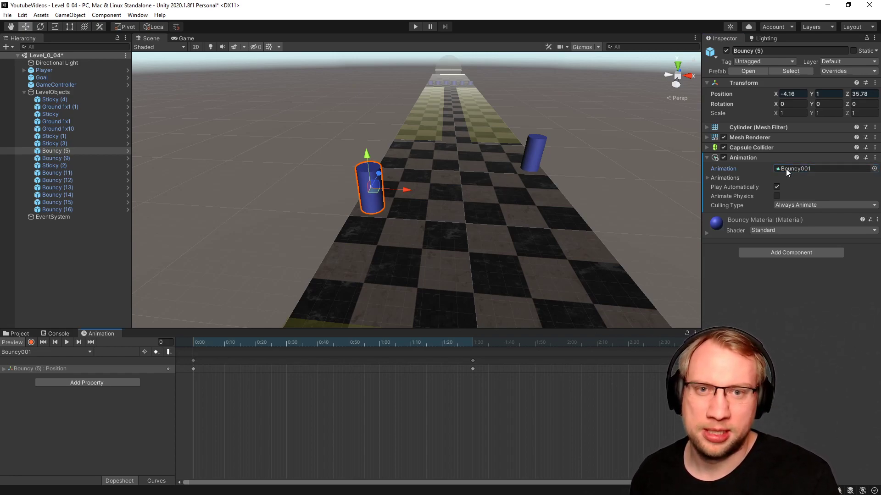
Set the Bouncy001 clip's Wrap Mode to Once.
click(21, 334)
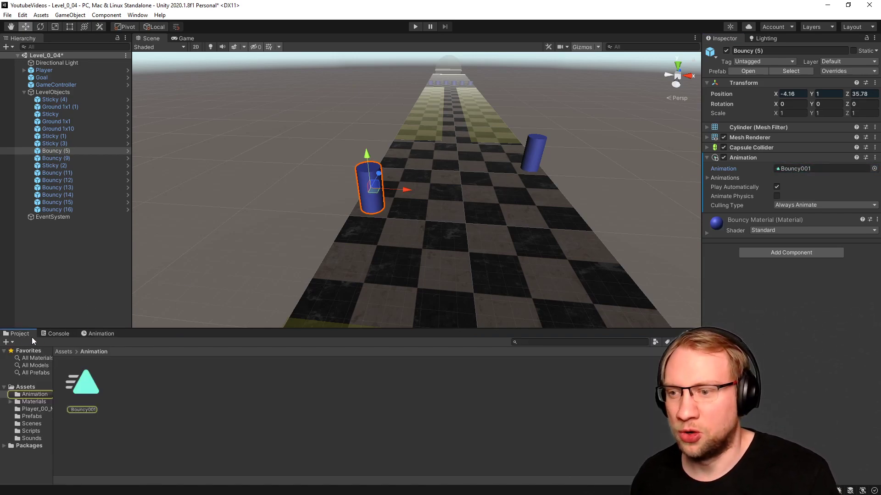
click(89, 383)
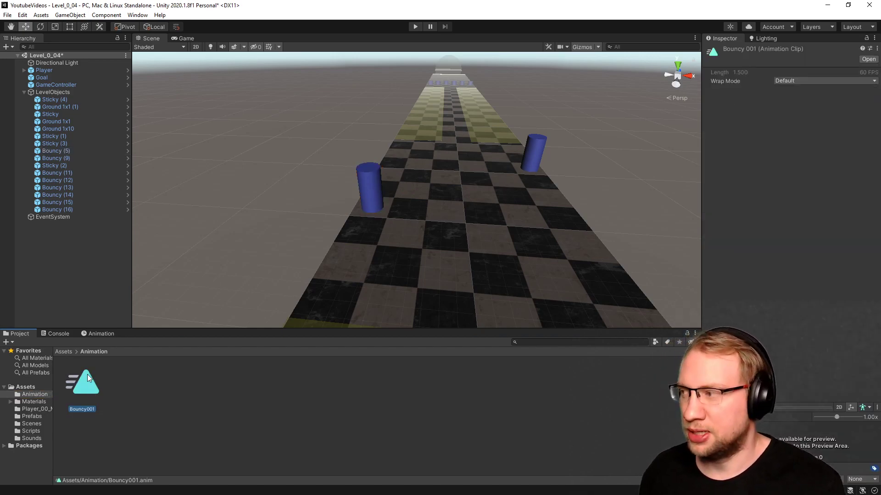
click(791, 82)
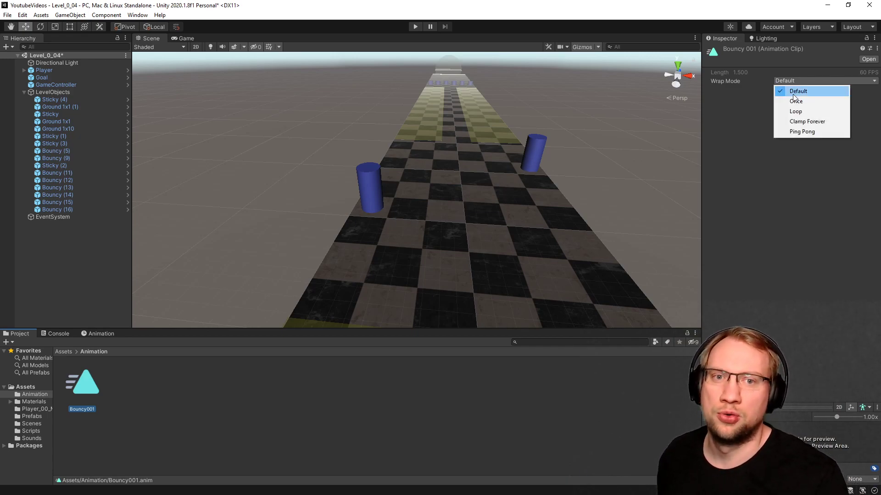
click(796, 101)
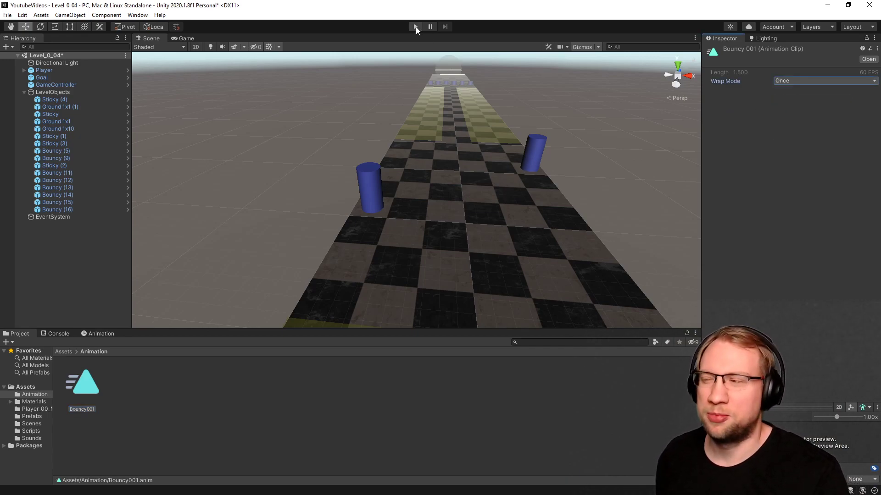
Test-play the level with game audio muted, then stop it.
click(413, 26)
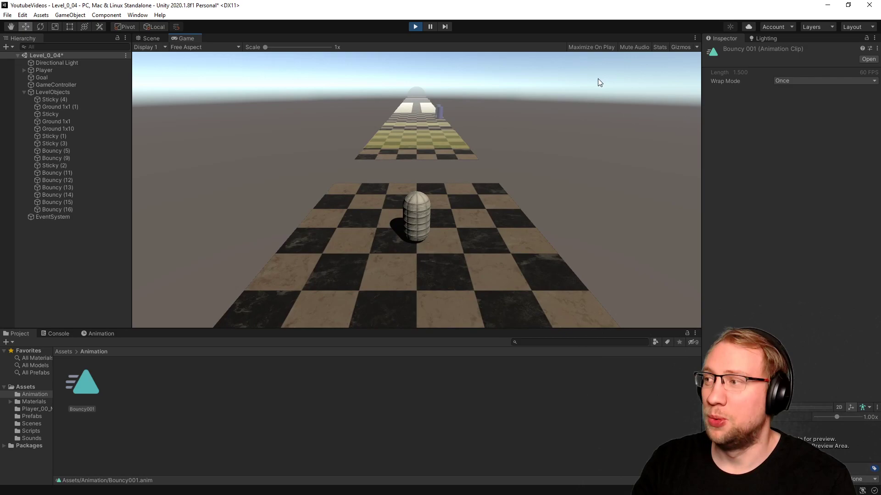
click(636, 47)
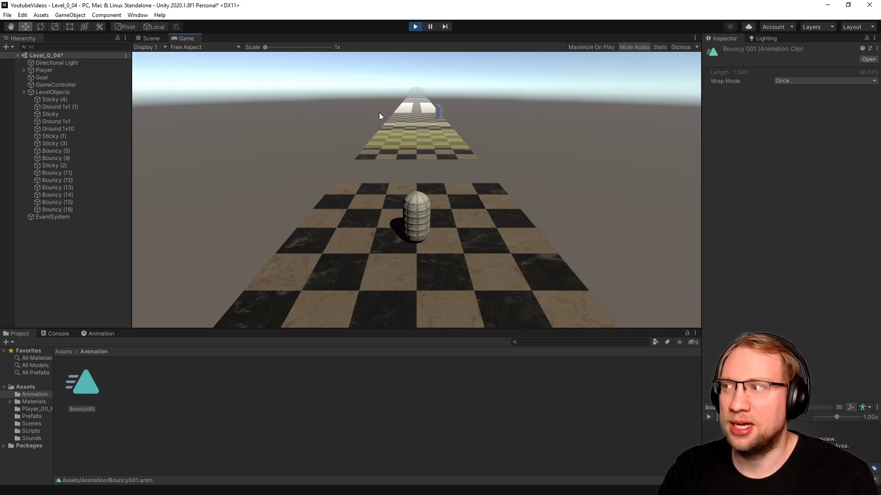
click(444, 27)
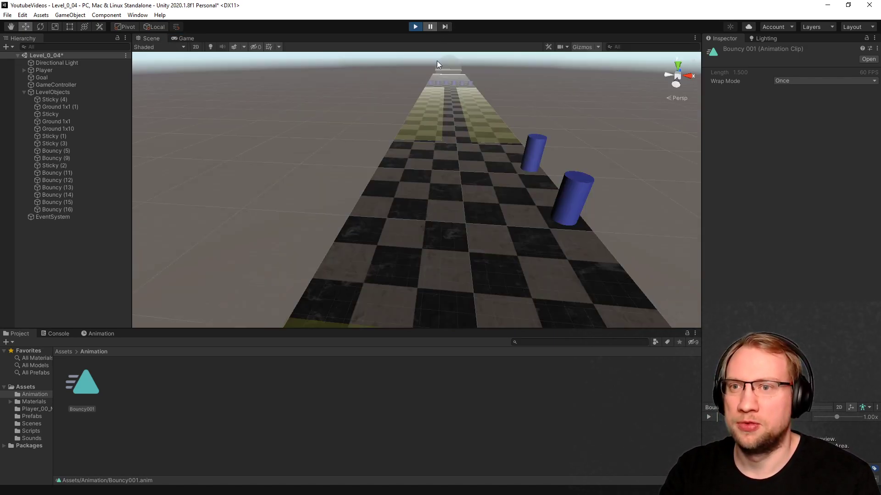
click(418, 27)
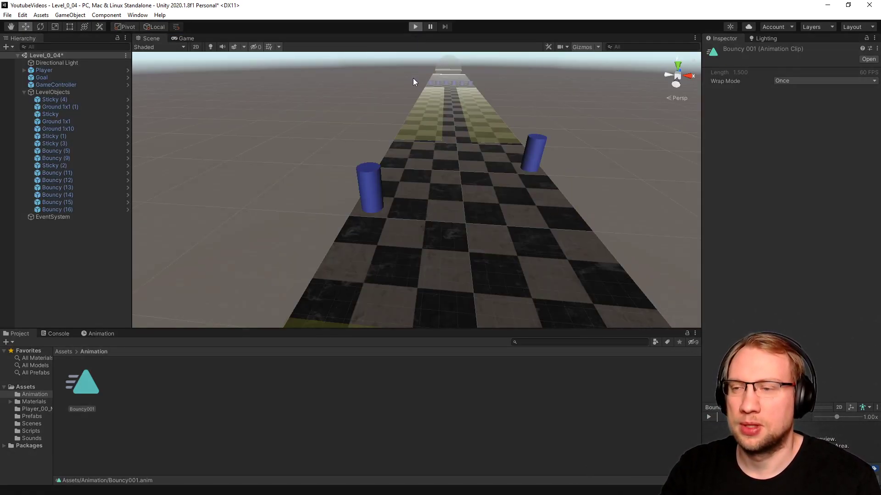
key(ctrl+p)
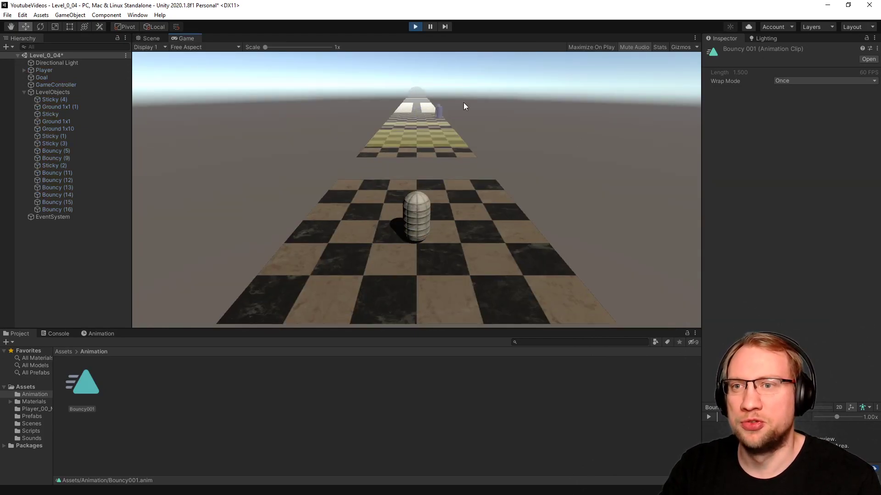
click(416, 26)
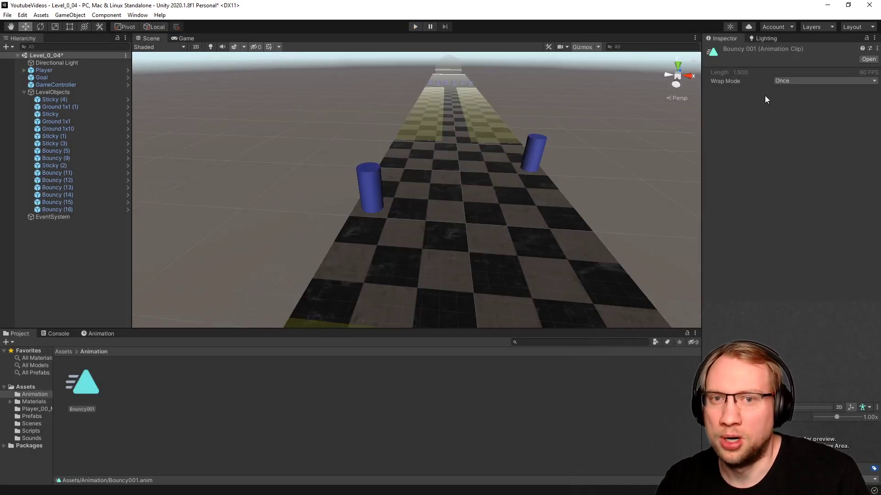
Set Bouncy001's Wrap Mode to Loop and test it in Play mode.
click(782, 81)
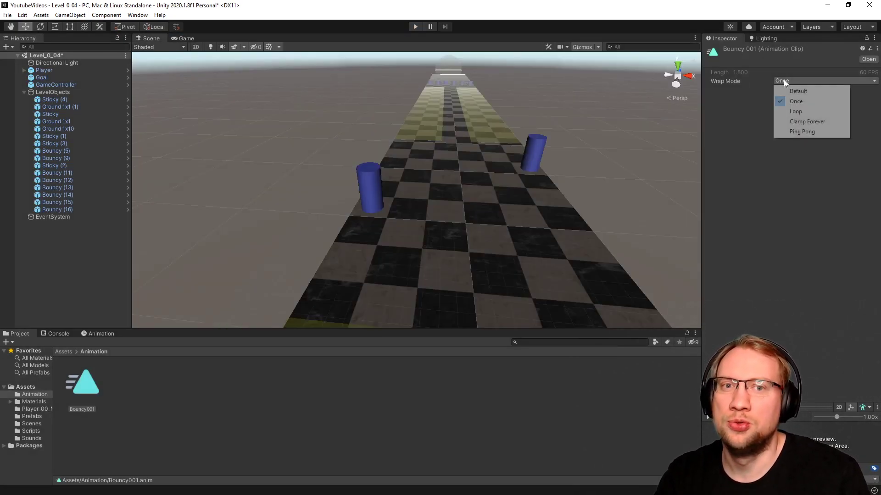
click(795, 113)
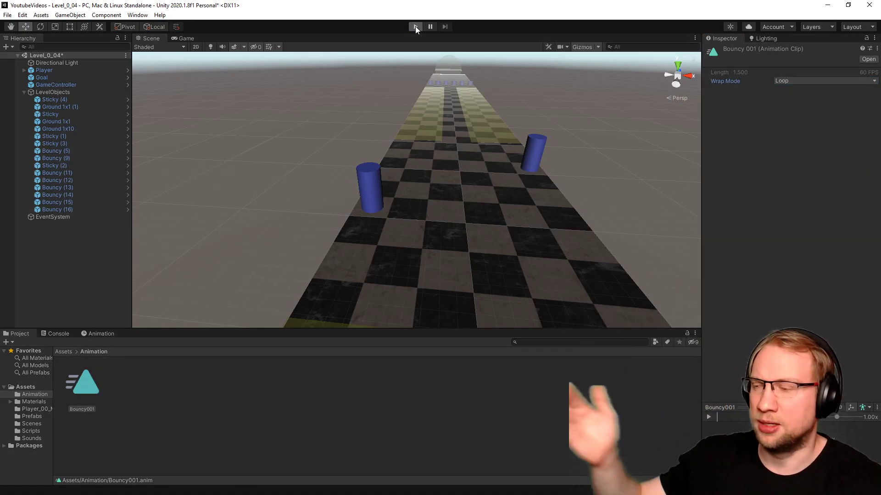
click(414, 26)
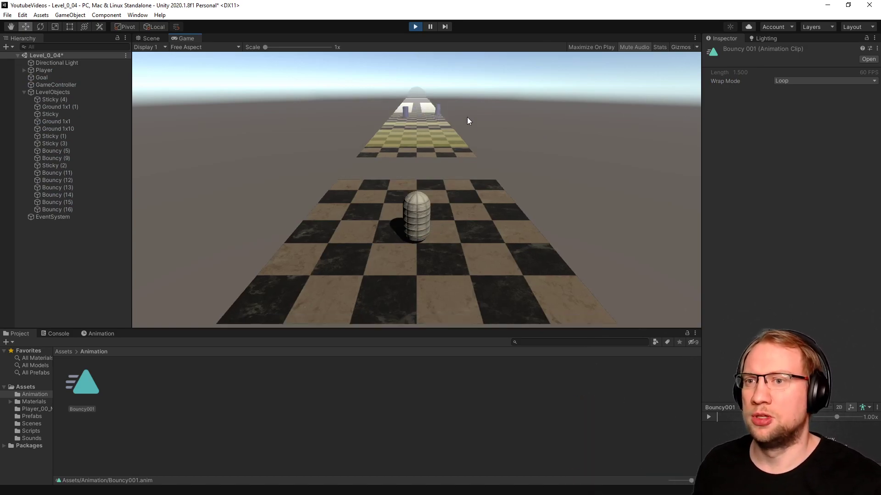
click(416, 26)
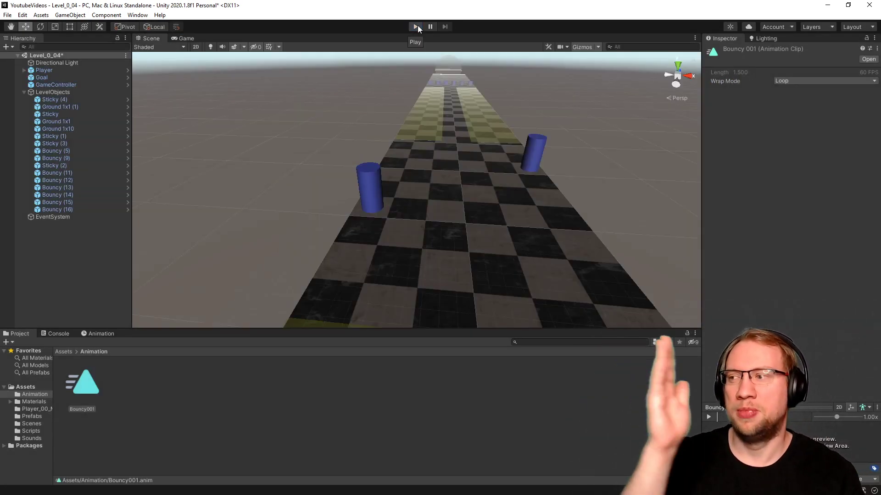
Switch Wrap Mode to Ping Pong and test-play the back-and-forth motion.
click(798, 81)
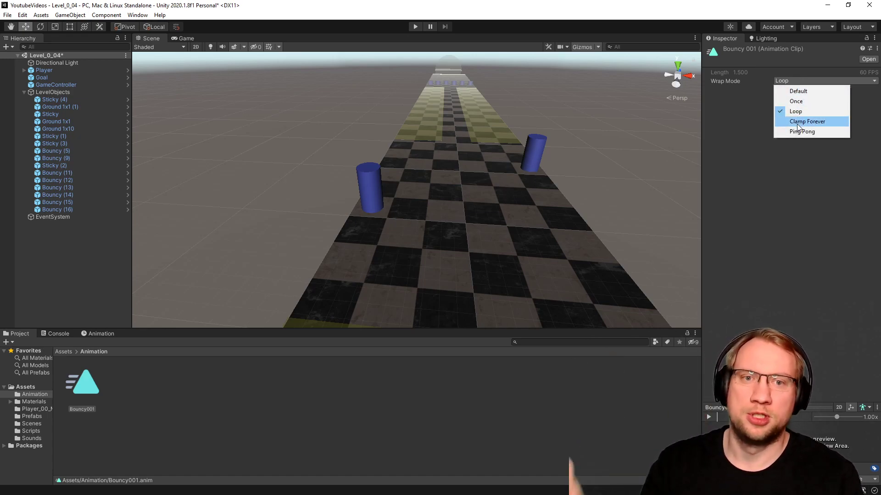
click(798, 132)
click(414, 28)
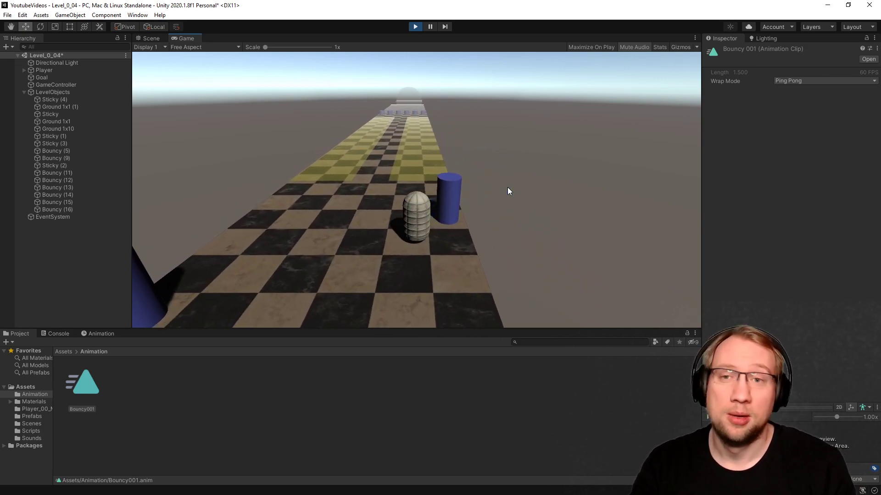
click(414, 27)
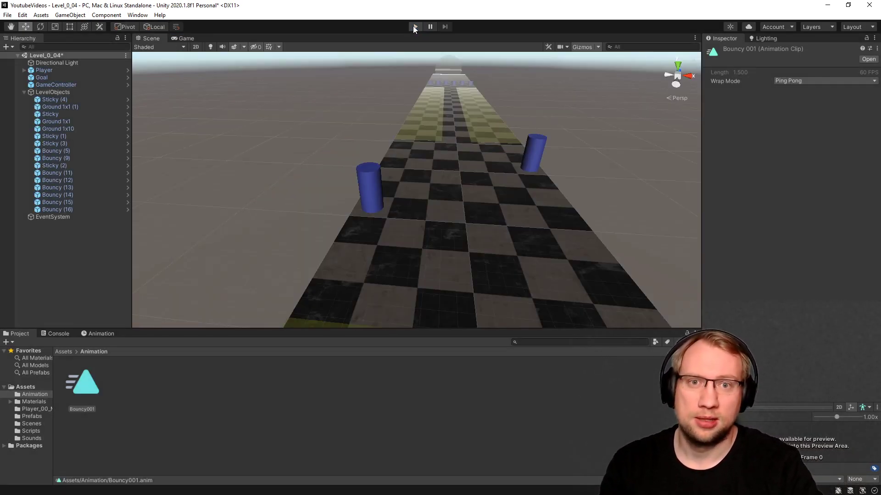
click(164, 394)
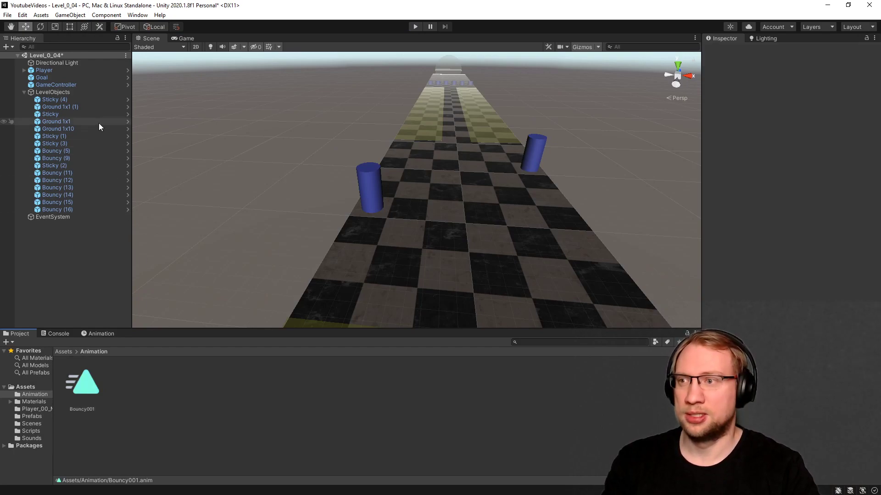
Add an Animation component to Bouncy (9) and save a new clip named Bouncy002.
click(535, 147)
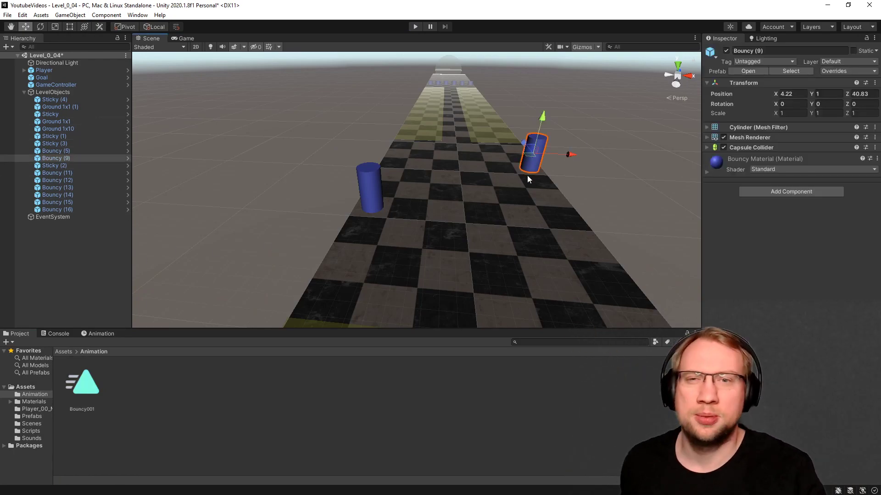
click(84, 334)
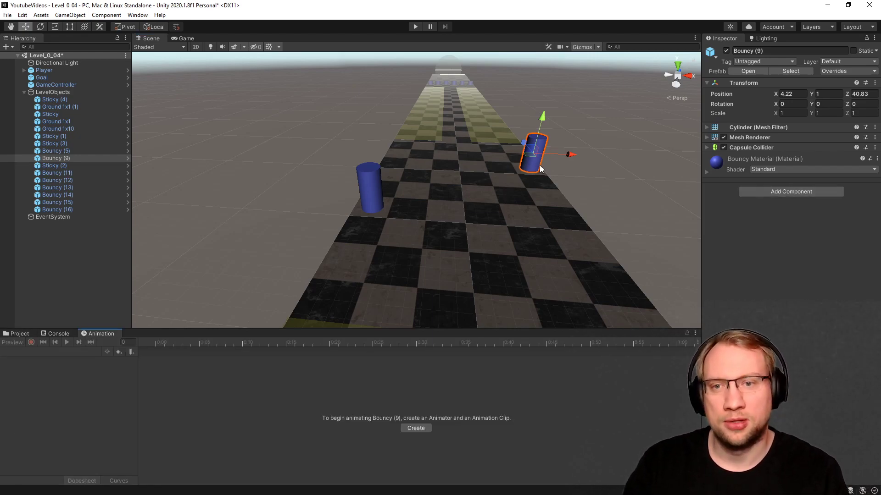
click(769, 194)
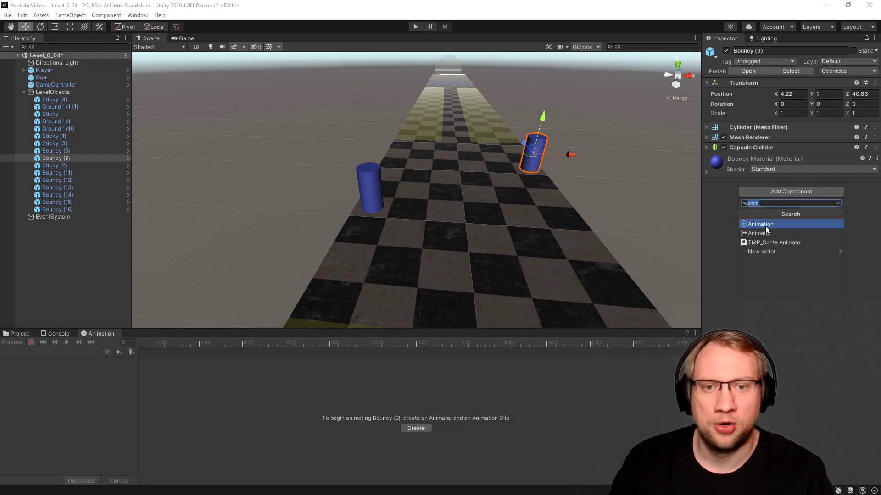
click(765, 224)
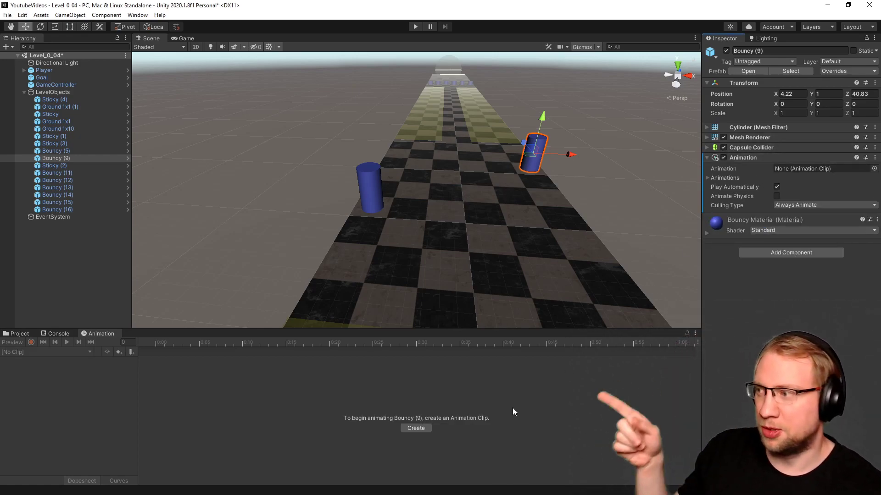
click(415, 428)
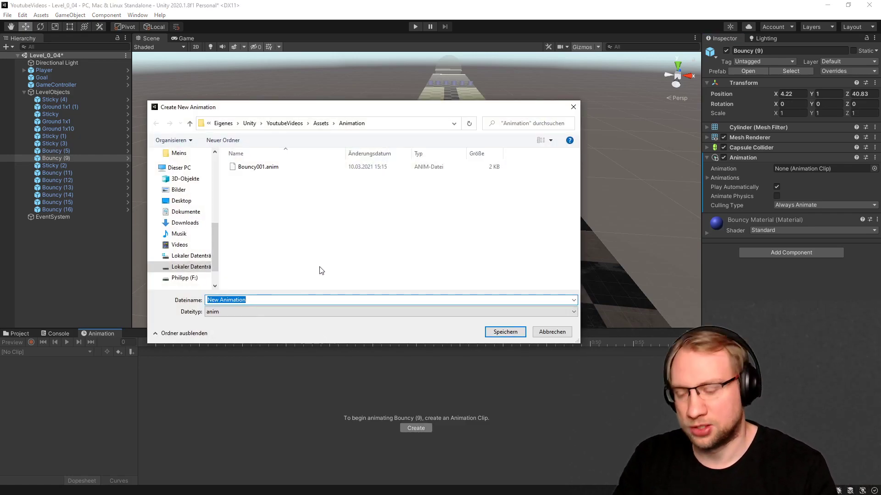
text(Bouncy00)
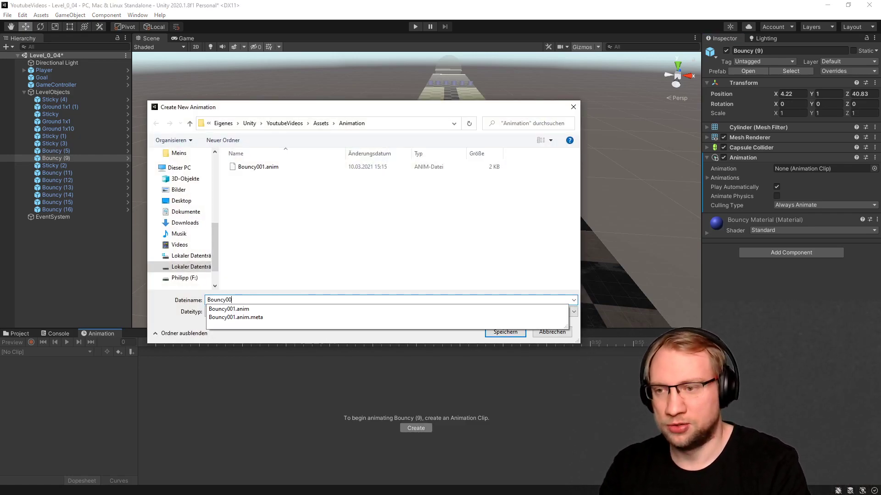
text(2)
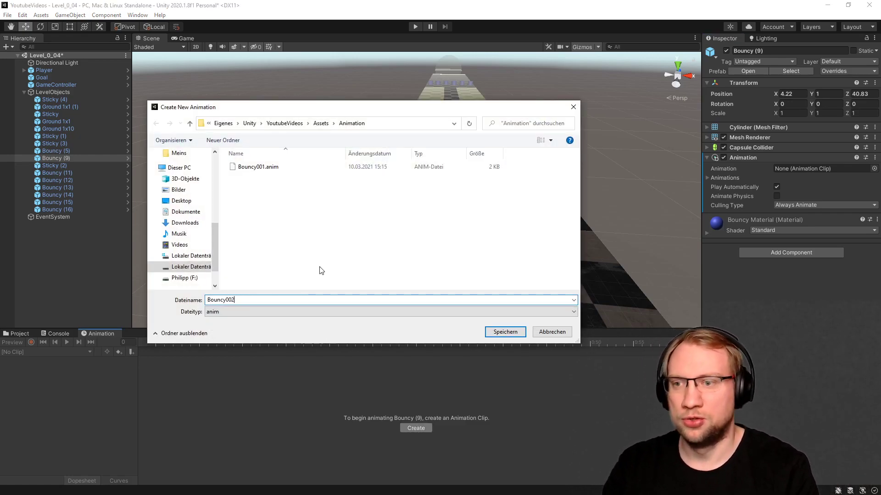
click(495, 335)
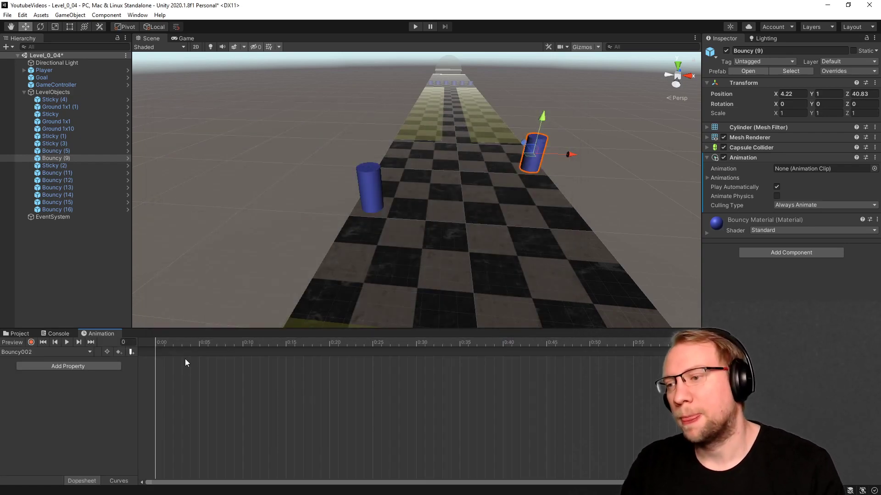
Key Bouncy (9) sliding to X -4.15 at frame 90 in Bouncy002, then scrub to preview.
click(31, 342)
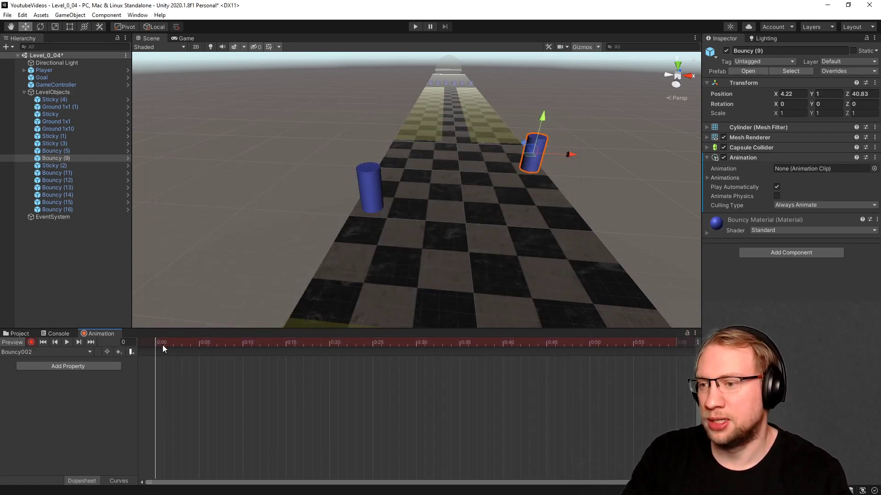
drag(159, 343, 609, 344)
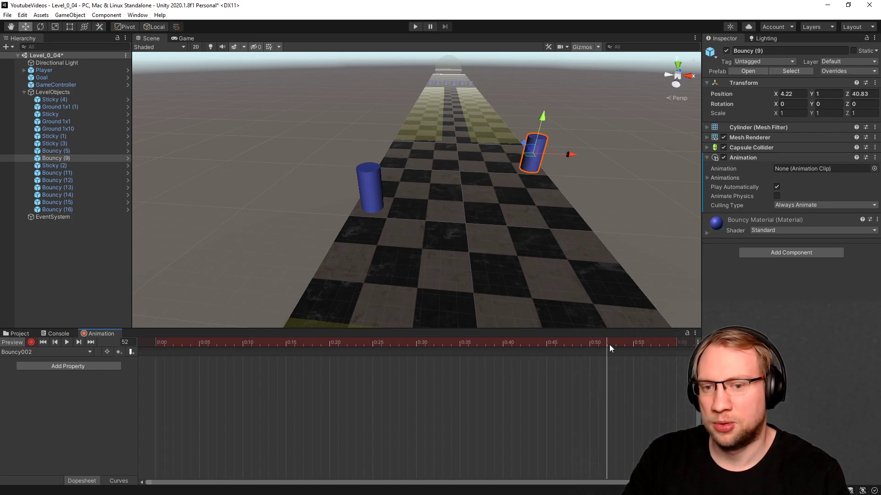
scroll(598, 372, down, 5)
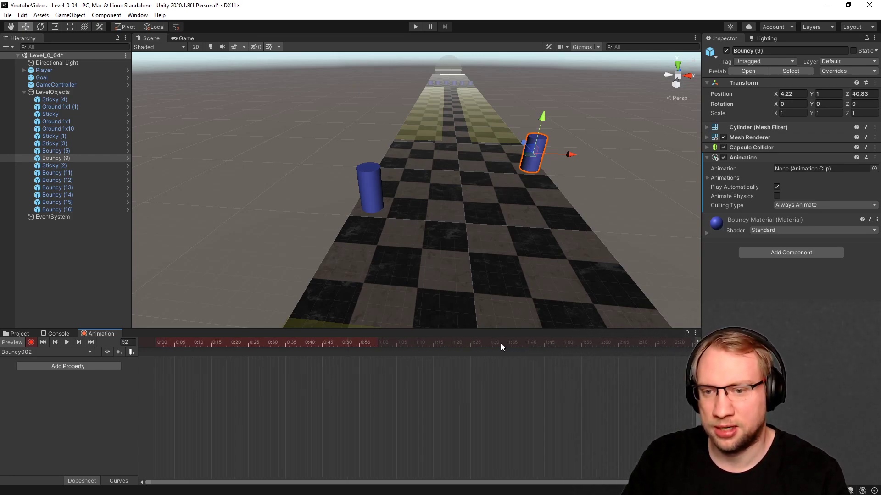
drag(486, 344, 488, 344)
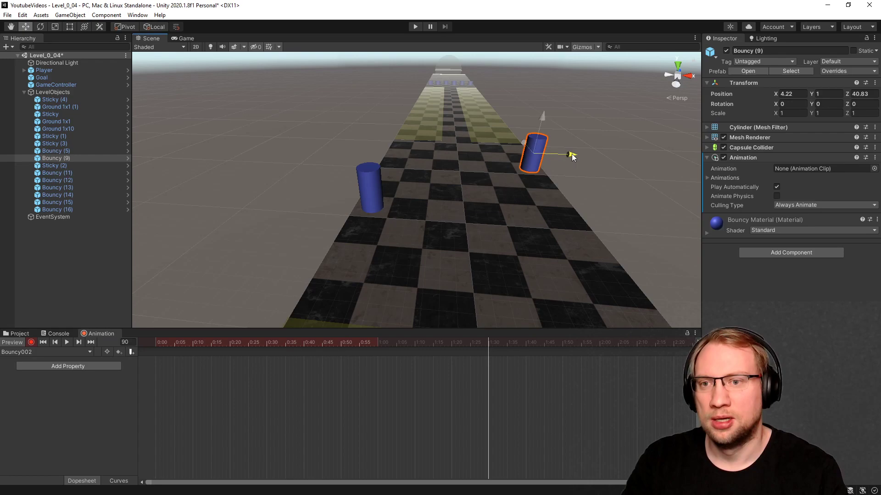
drag(571, 153, 424, 147)
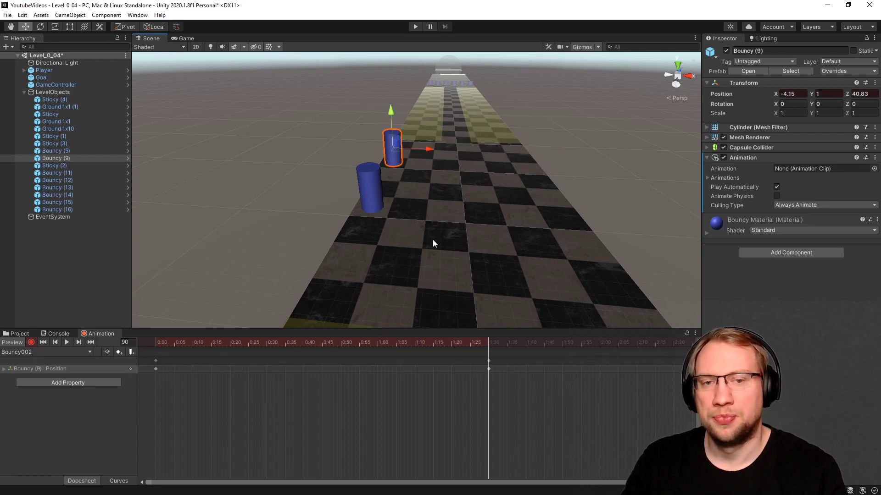
click(31, 342)
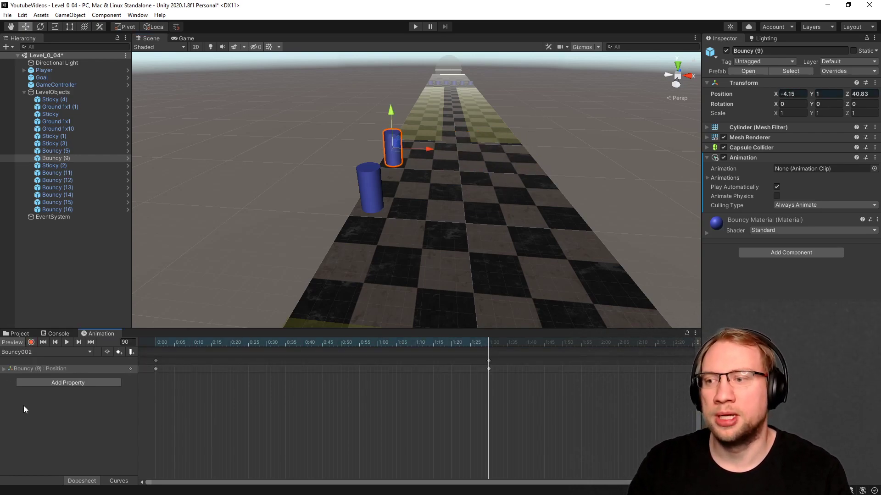
drag(193, 346, 130, 326)
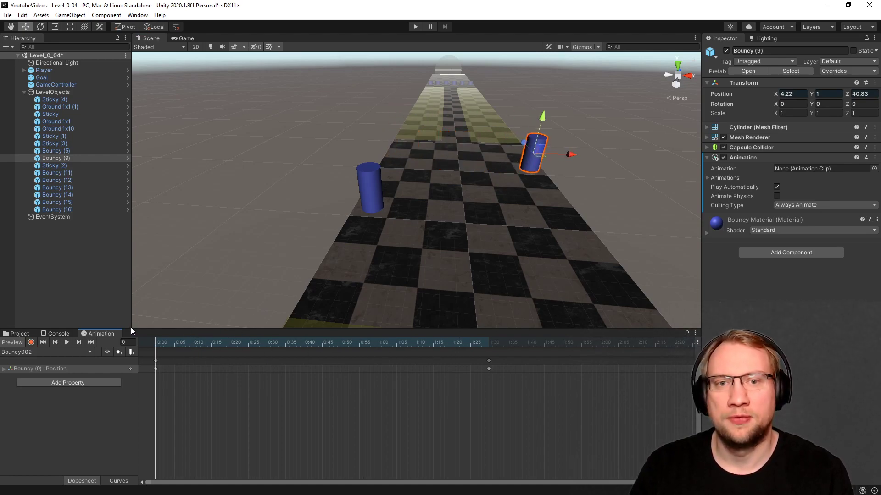
Assign Bouncy002 to Bouncy (9)'s Animation component, set Ping Pong wrap mode, and run the game.
click(874, 169)
double_click(667, 183)
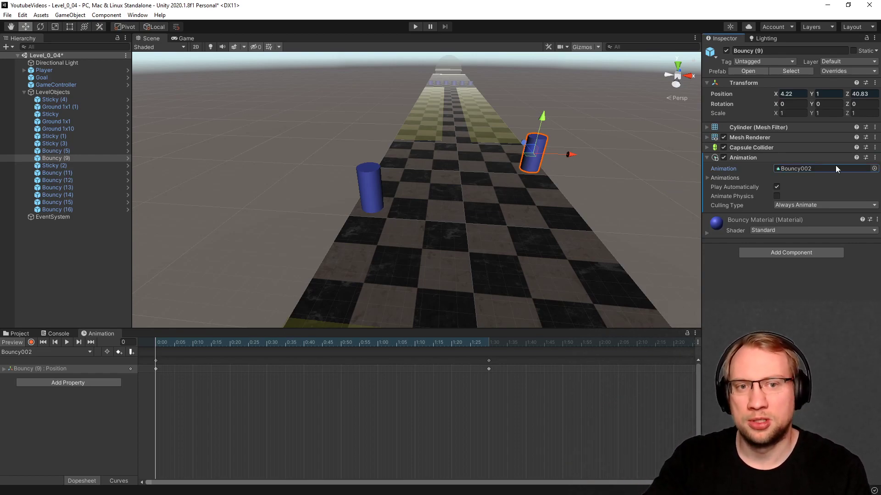
click(20, 335)
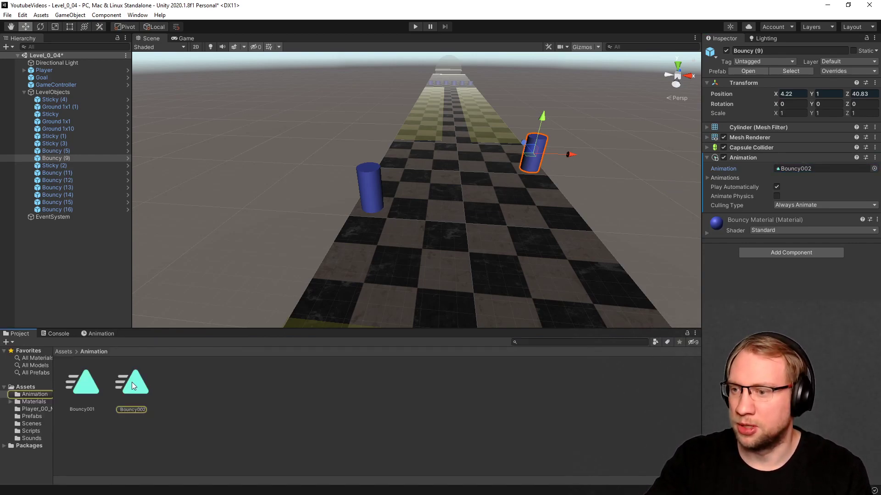
click(131, 381)
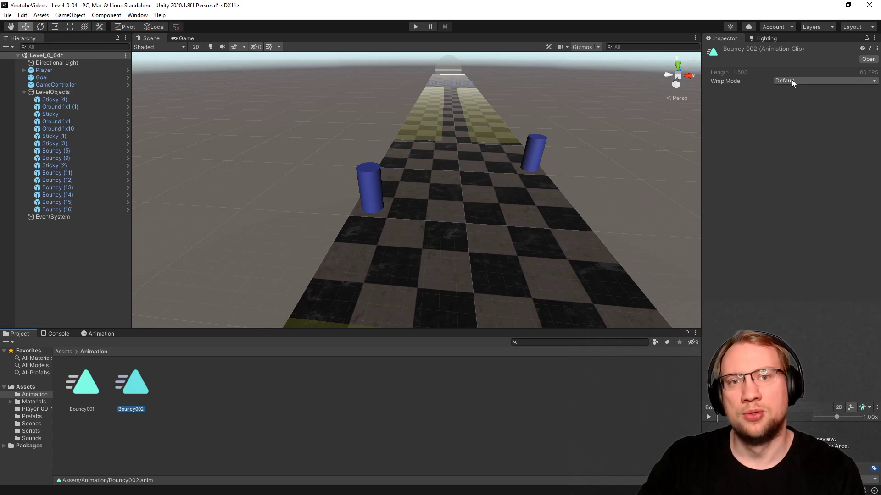
click(792, 82)
click(803, 132)
click(415, 27)
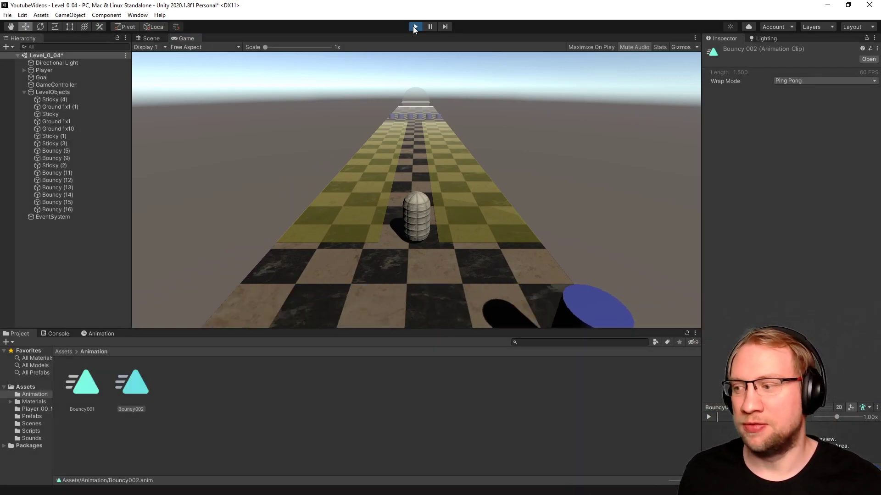
Exit Play mode, select the six blue cylinders, trial a taller Y scale, then deselect them.
click(414, 27)
right_drag(367, 239, 544, 244)
drag(485, 133, 314, 306)
right_drag(437, 226, 314, 306)
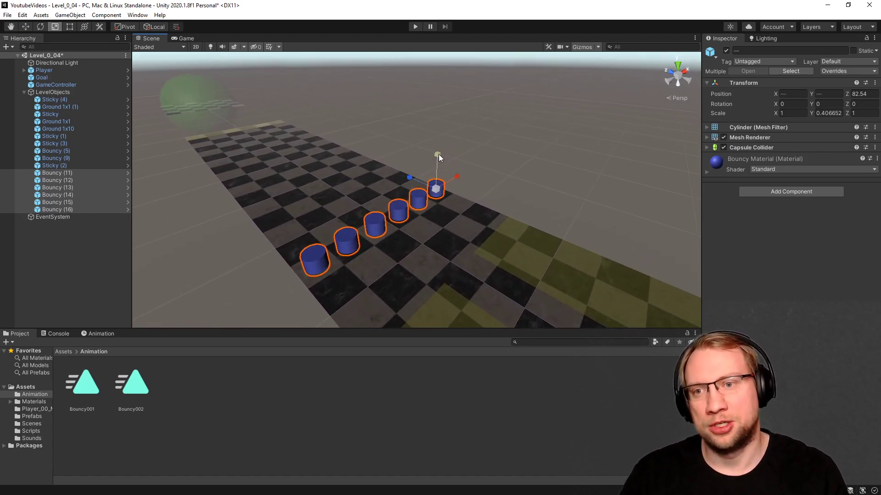
mouse_move(439, 154)
mouse_down()
mouse_move(449, 84)
mouse_move(437, 152)
mouse_up()
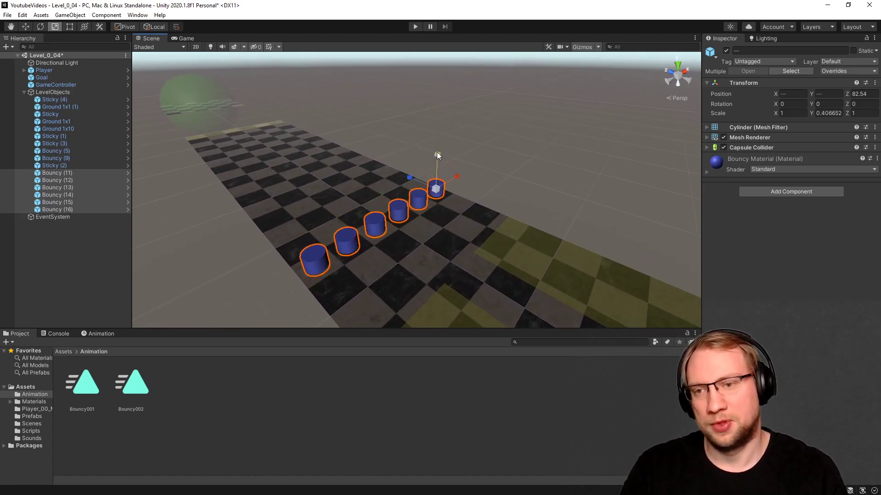
click(47, 242)
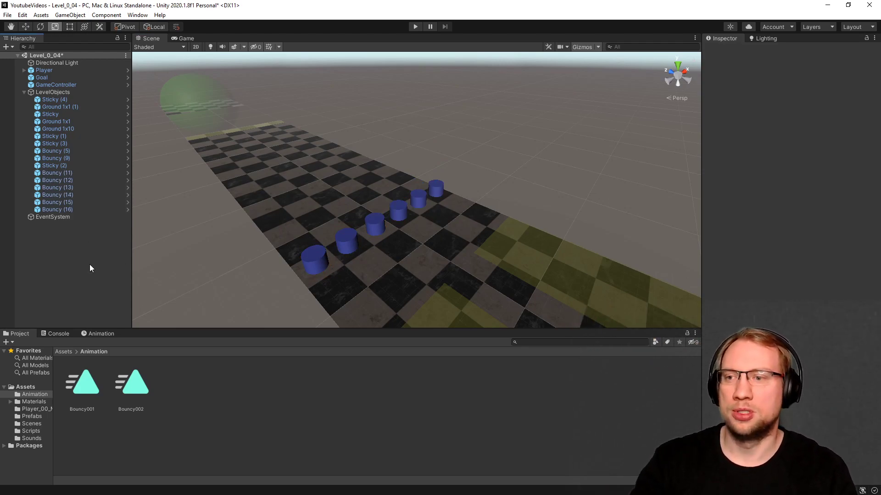
Create a new empty GameObject and check its placement along the track.
right_click(53, 238)
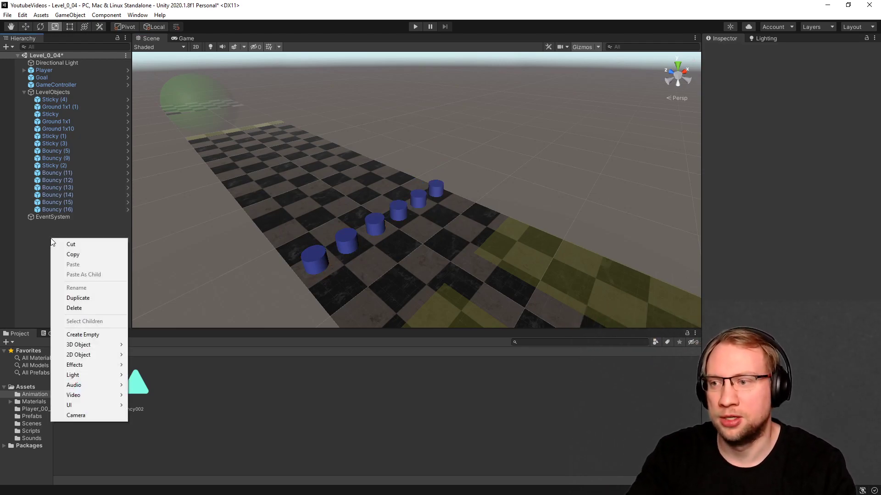
click(90, 335)
right_drag(321, 215, 403, 161)
key(w)
mouse_move(396, 236)
alt+mouse_down()
mouse_move(429, 255)
mouse_move(370, 256)
mouse_move(410, 245)
alt+mouse_up()
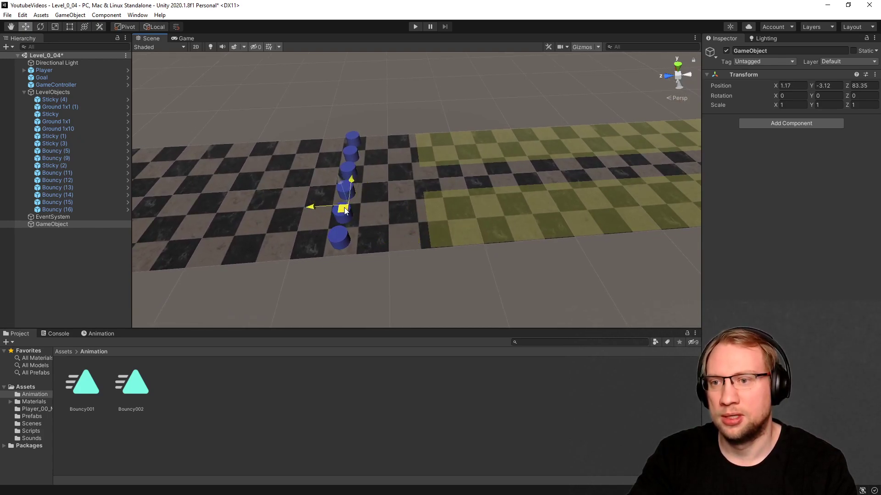
alt+drag(507, 184, 546, 177)
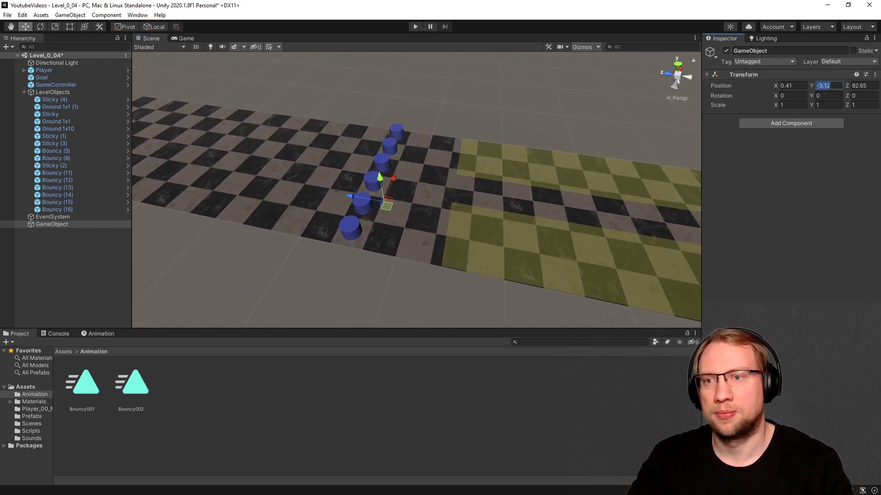
alt+drag(506, 111, 453, 173)
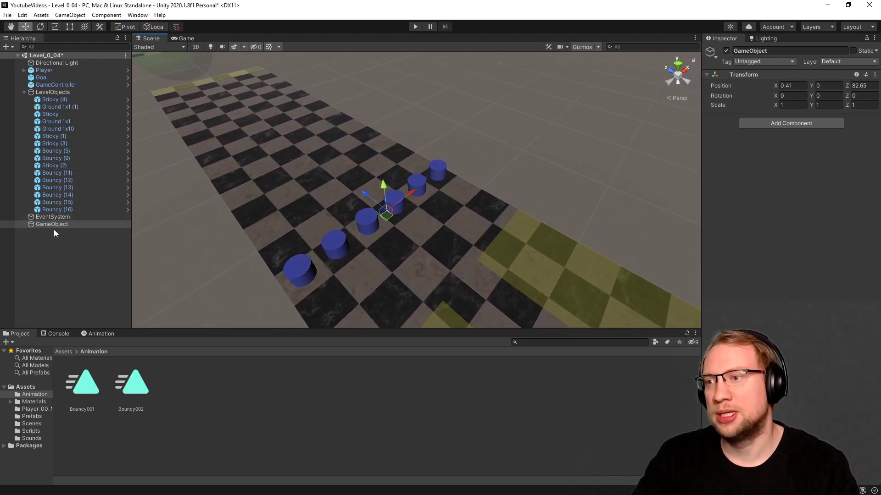
Make the empty object a child of LevelObjects and rename it BouncyBarrier.
drag(54, 224, 57, 213)
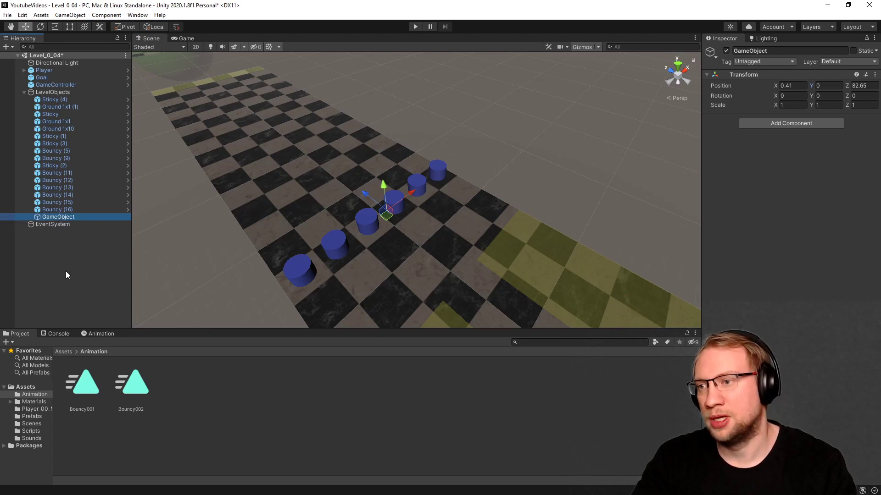
key(F2)
text(Bouncy)
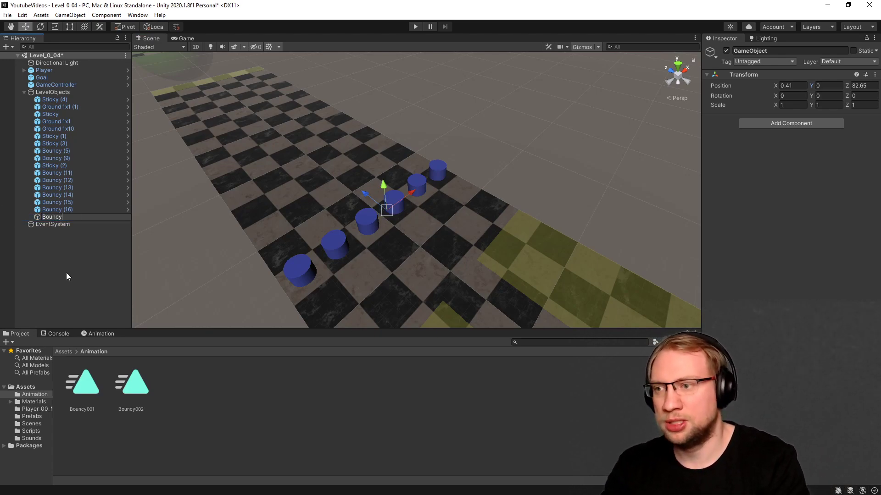
text(Barrier)
key(Return)
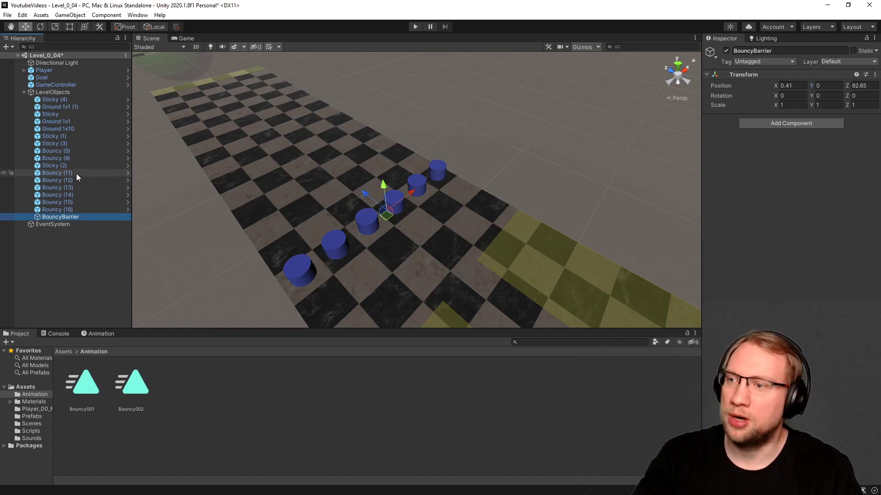
Move Bouncy (11) through Bouncy (16) under BouncyBarrier, then trial and undo a Scale Y change.
click(76, 173)
shift+click(73, 208)
drag(73, 175, 75, 219)
click(62, 174)
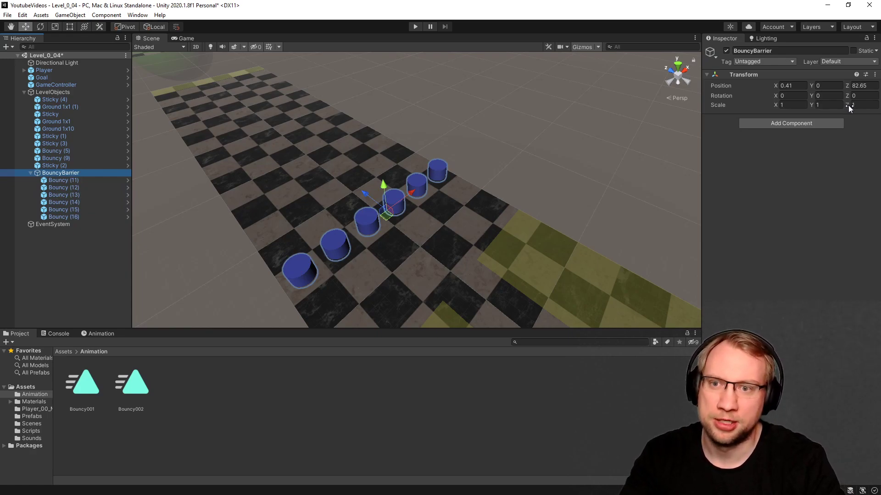
drag(812, 105, 16, 94)
key(ctrl+z)
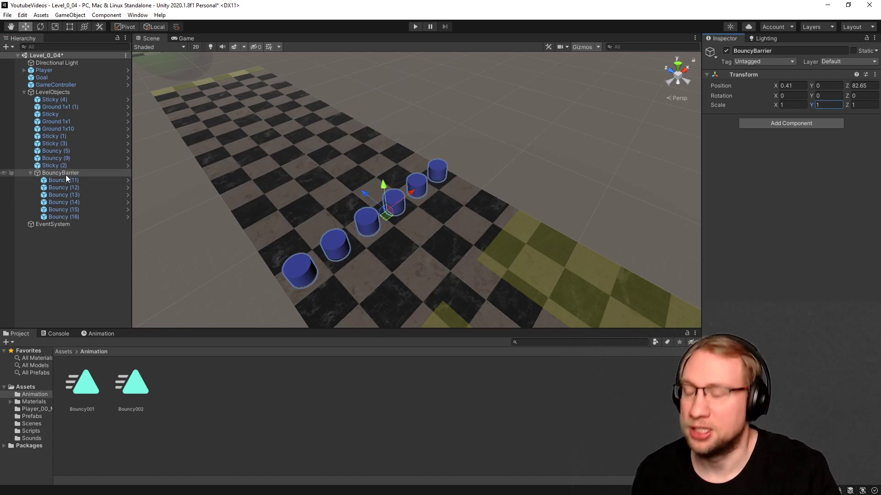
Add an Animation component to BouncyBarrier and create a clip named BouncyBarrier001.
click(793, 126)
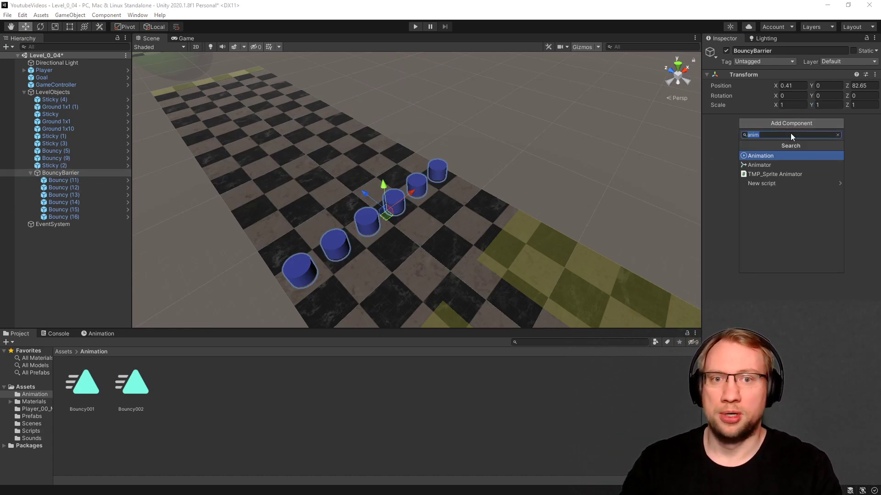
click(767, 159)
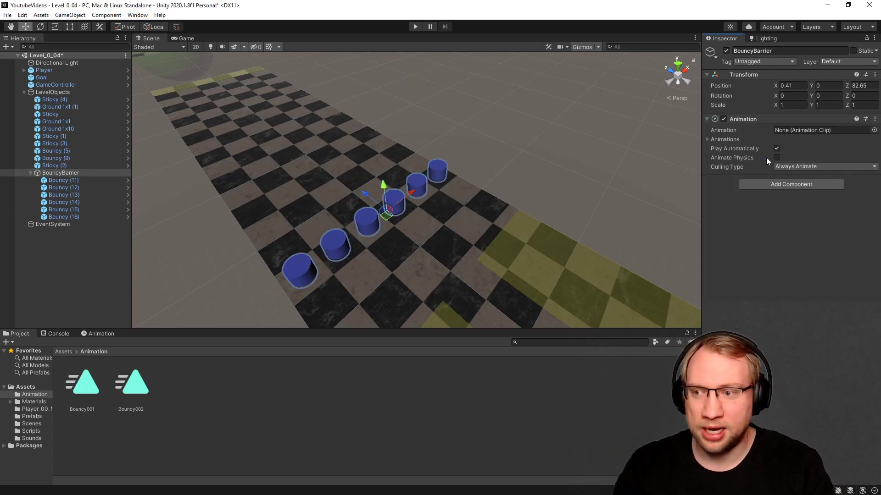
click(97, 333)
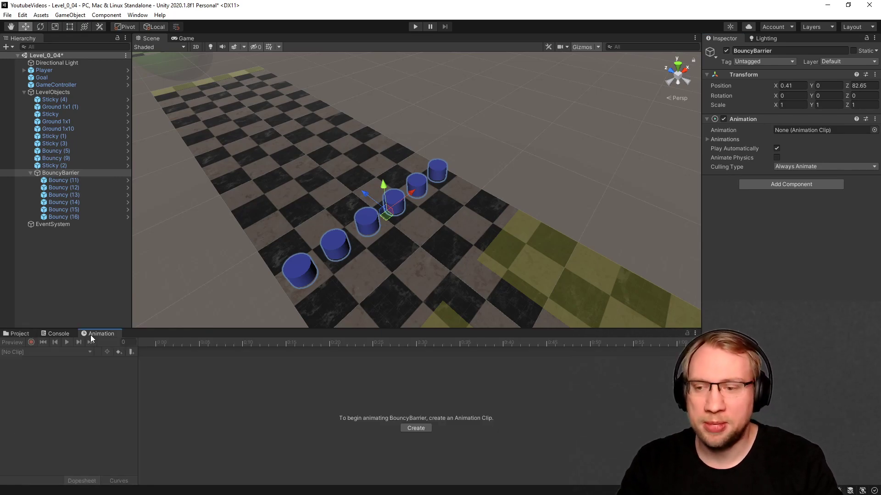
click(416, 428)
text(B)
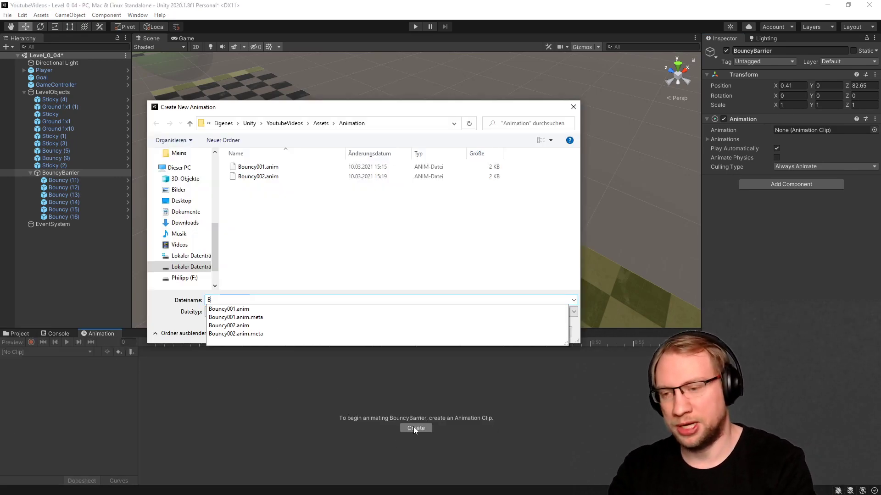
text(ouncyBarrier)
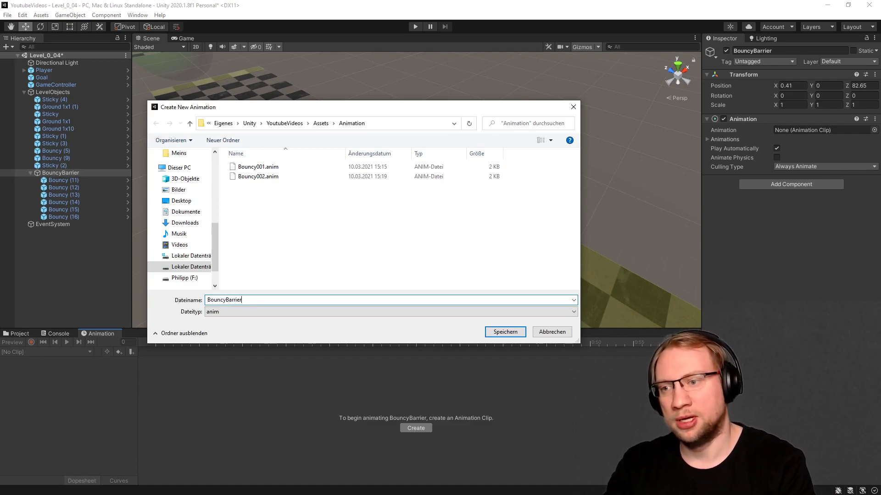
text(001)
key(Return)
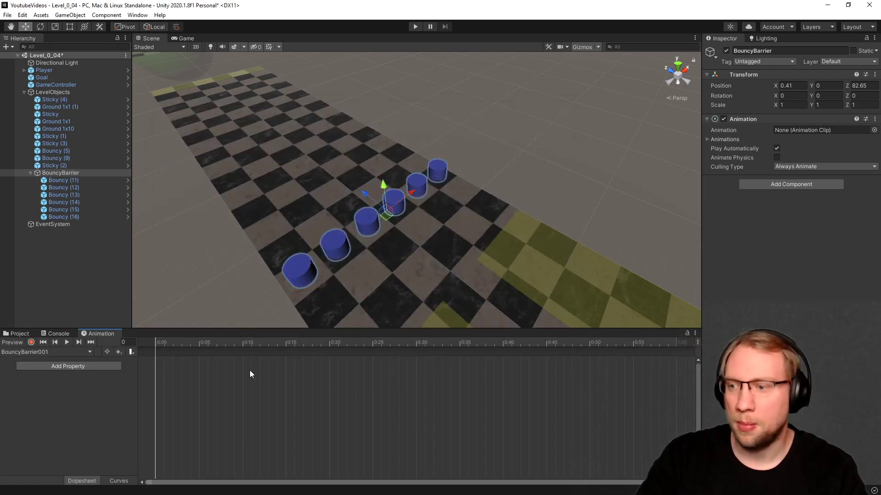
Record BouncyBarrier's Y scale stretching to 3.9764 at frame 150 from normal height at 0:00.
click(30, 342)
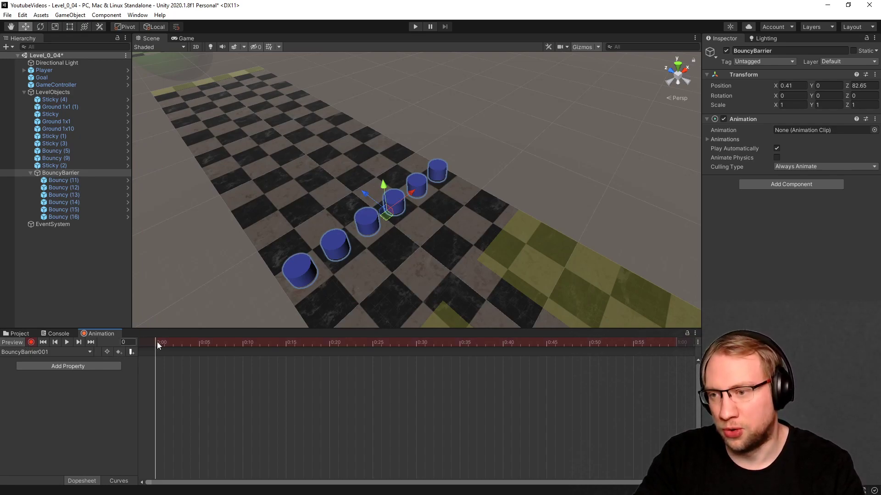
scroll(415, 433, down, 5)
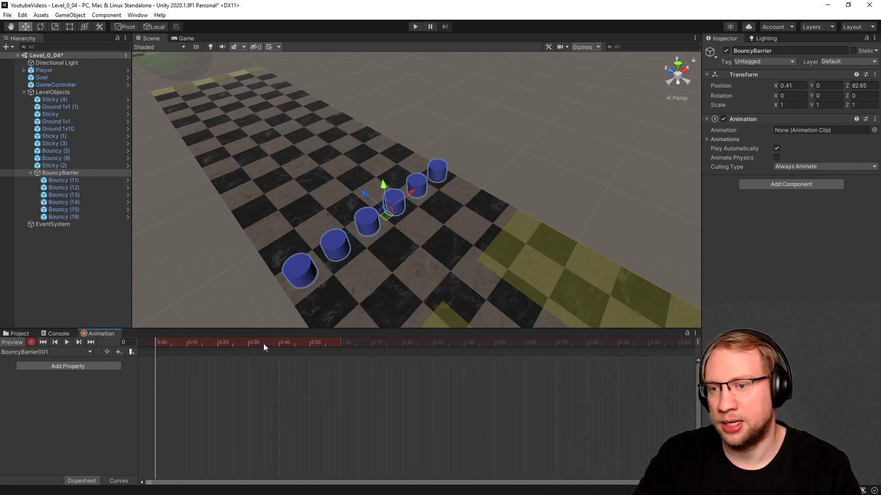
drag(263, 343, 618, 345)
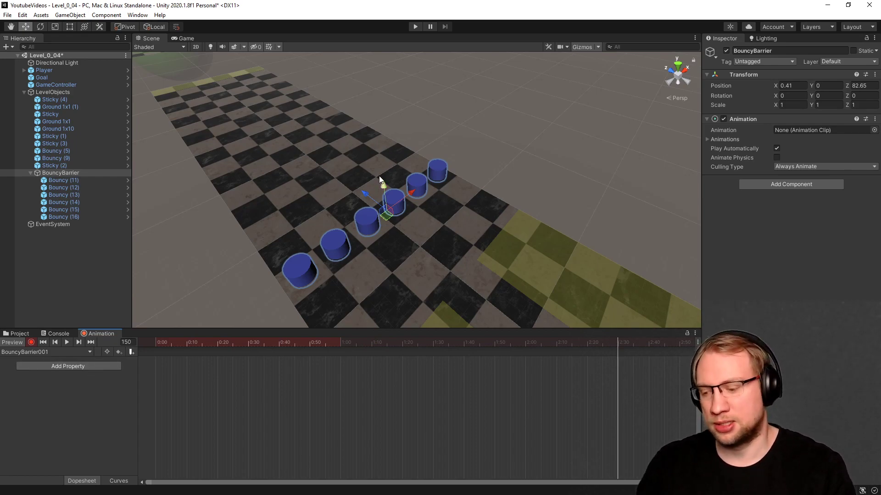
key(e)
key(r)
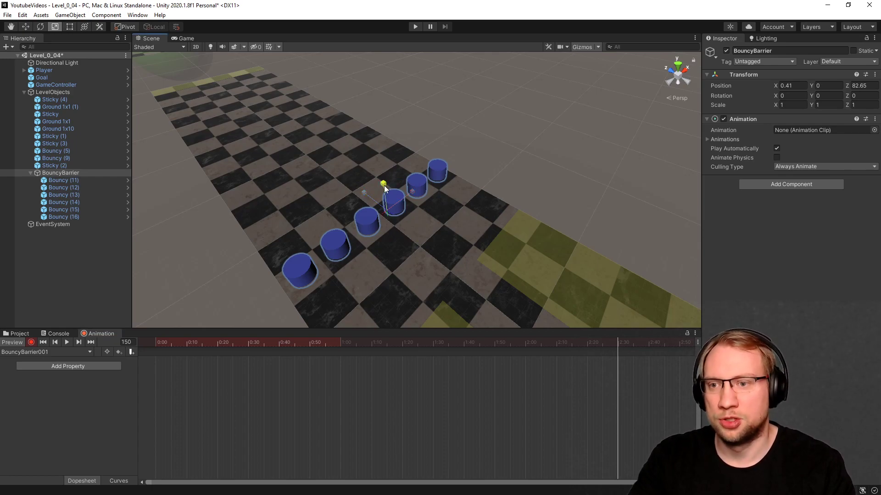
drag(387, 187, 374, 118)
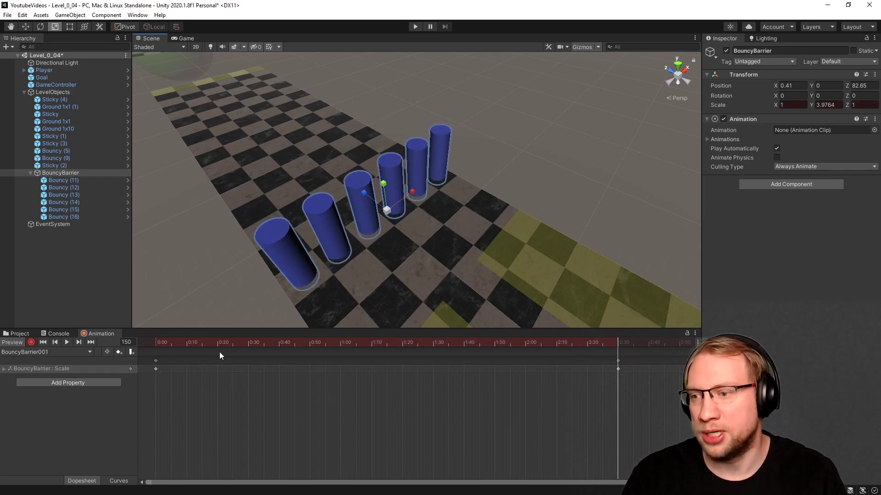
drag(405, 343, 57, 343)
click(31, 343)
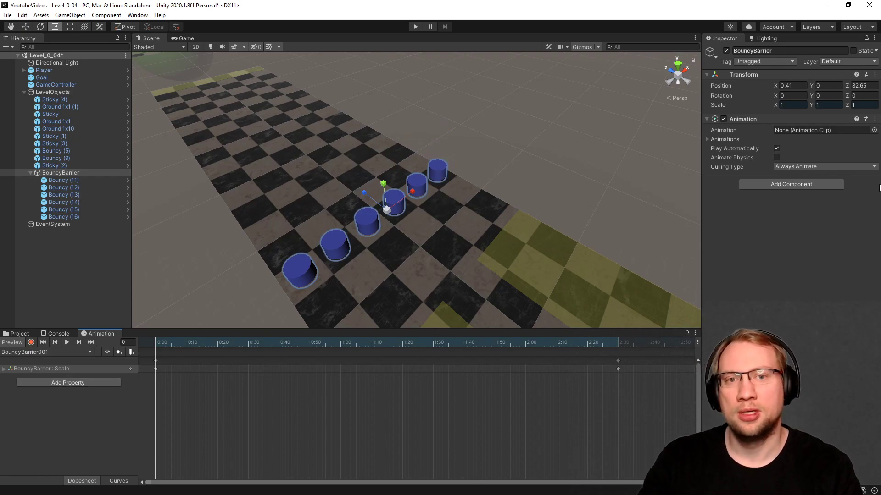
Assign BouncyBarrier001 to BouncyBarrier's Animation component, set Ping Pong wrap mode, and run the game.
click(873, 130)
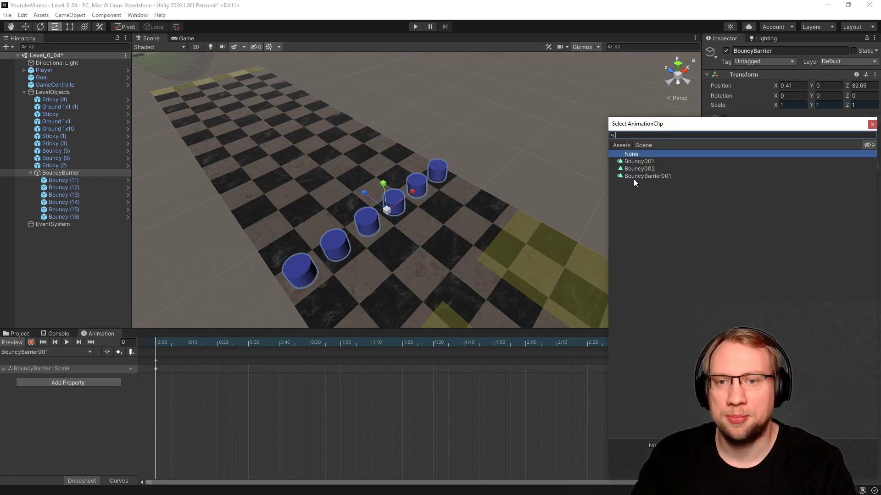
double_click(633, 178)
click(23, 335)
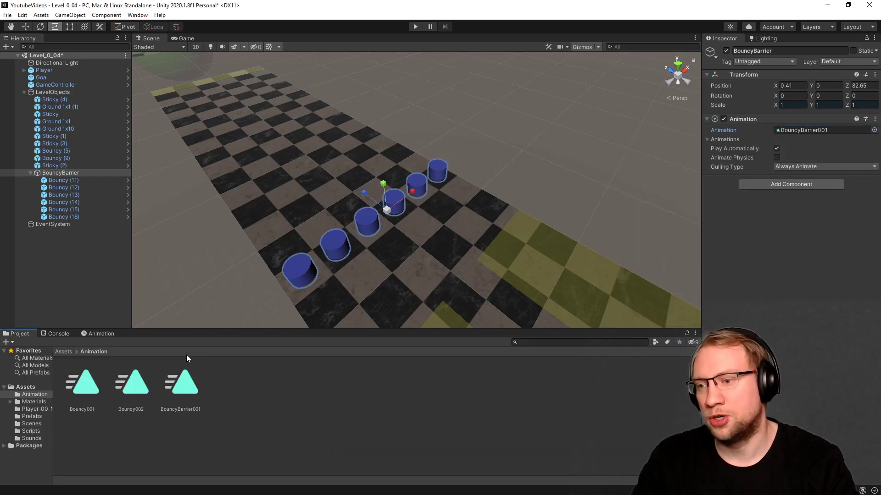
click(184, 389)
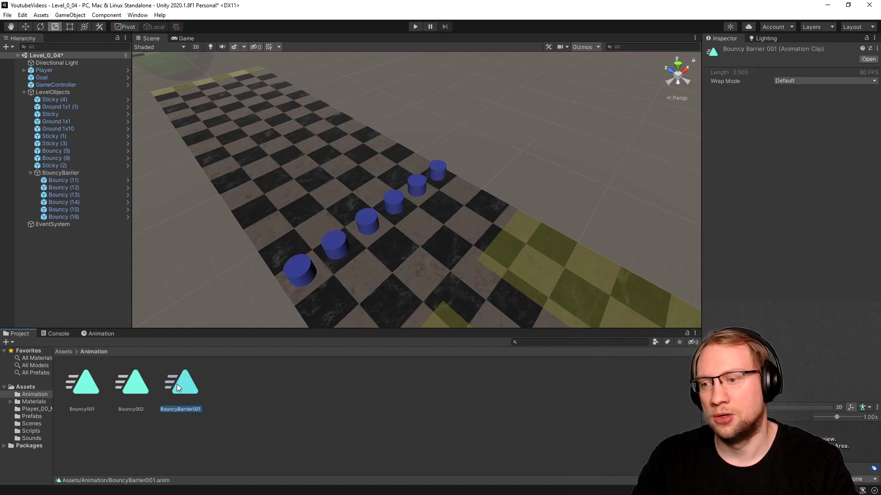
click(830, 82)
click(809, 133)
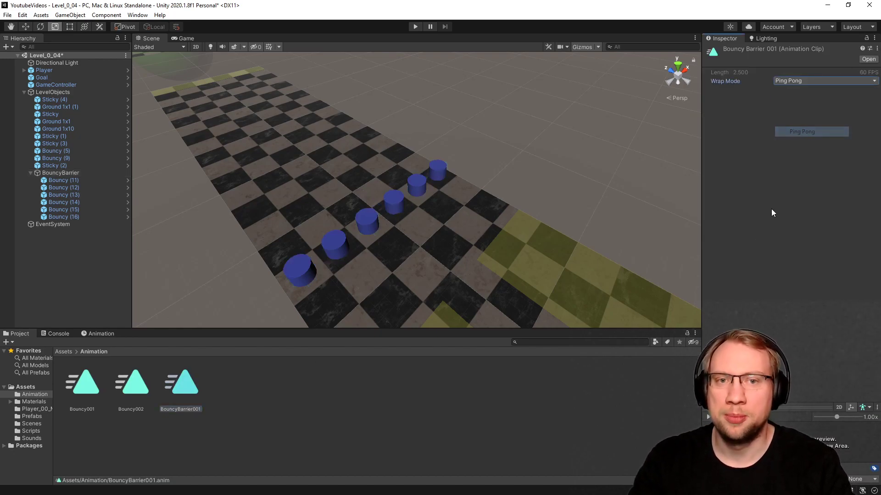
click(415, 26)
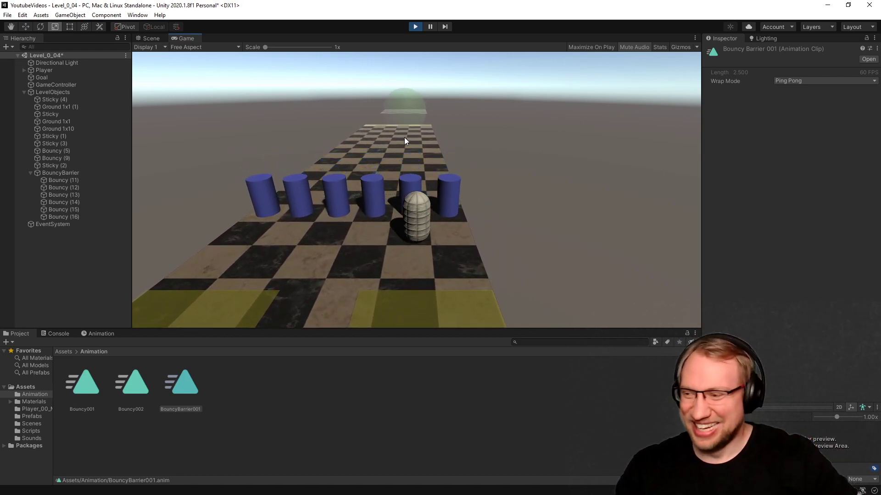
Drive the player forward past the pulsing barrier to reach the goal.
key(w)
key(w)
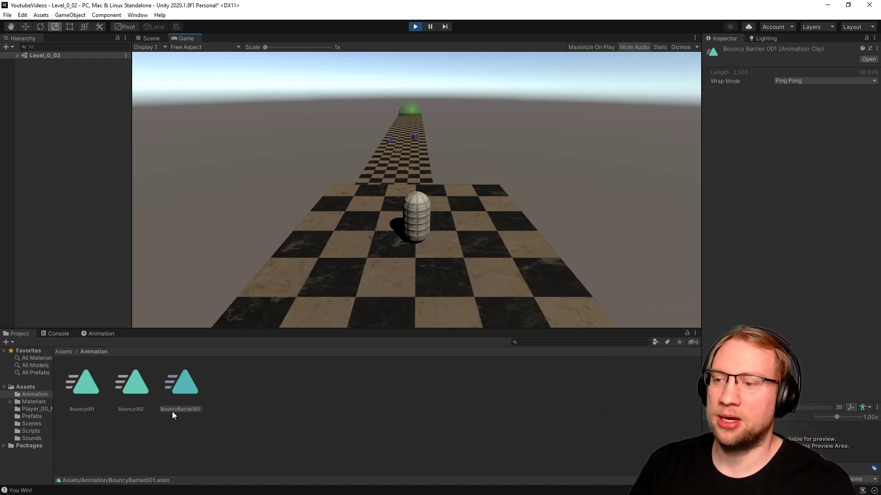
Stop Play mode and zoom out the Level_0_04 Scene view.
click(417, 28)
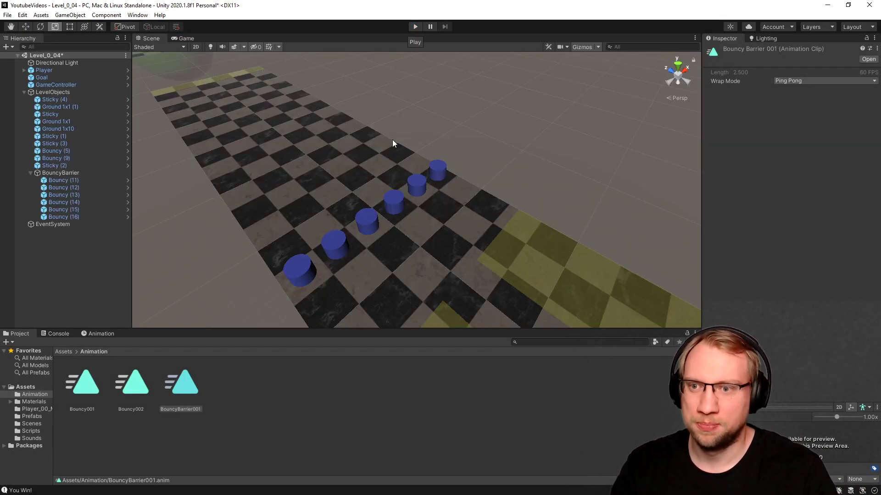
scroll(561, 157, down, 3)
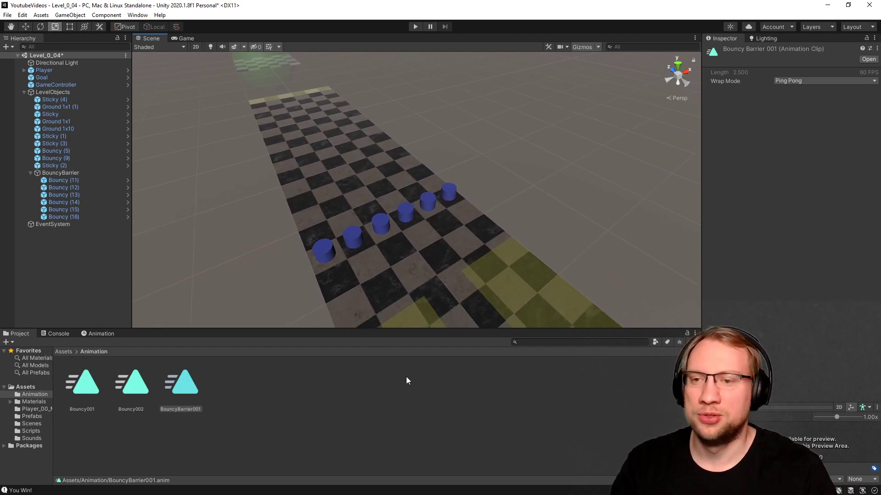